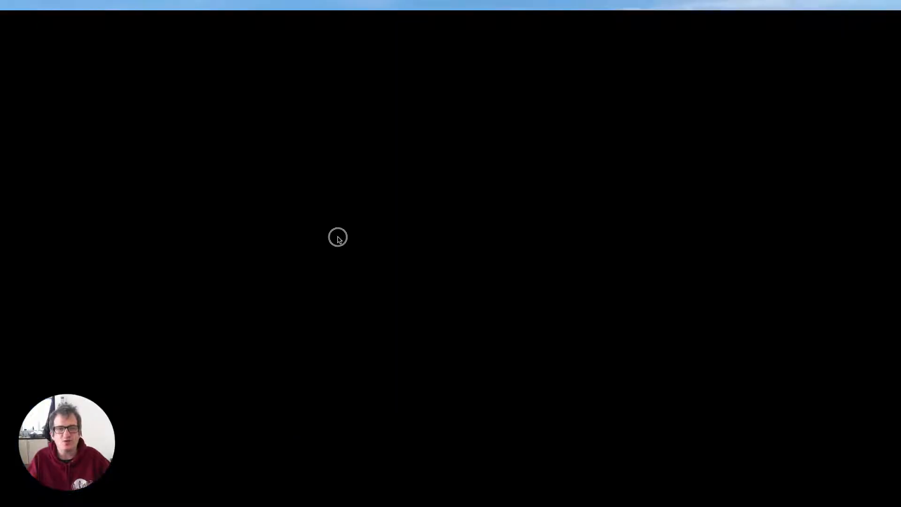
pyautogui.click(337, 236)
pyautogui.write('d')
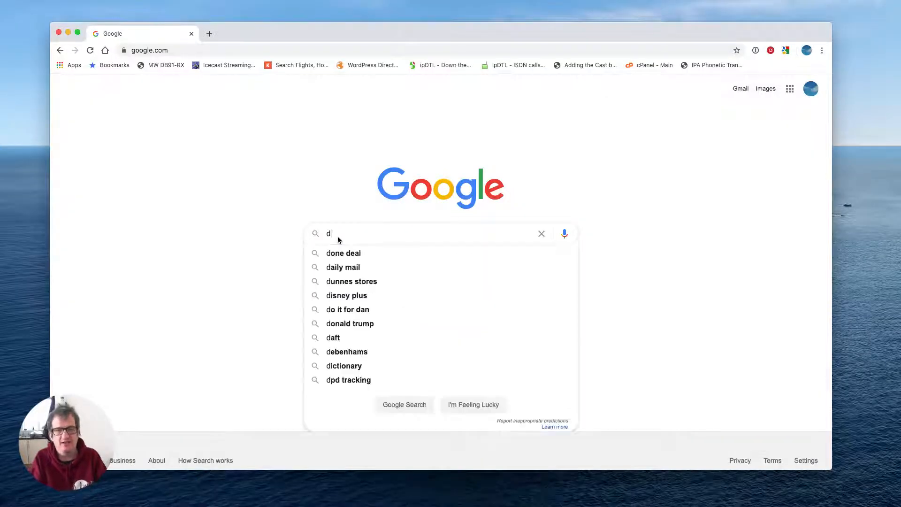
pyautogui.press('BackSpace')
pyautogui.write('sp')
pyautogui.press('BackSpace')
pyautogui.press('BackSpace')
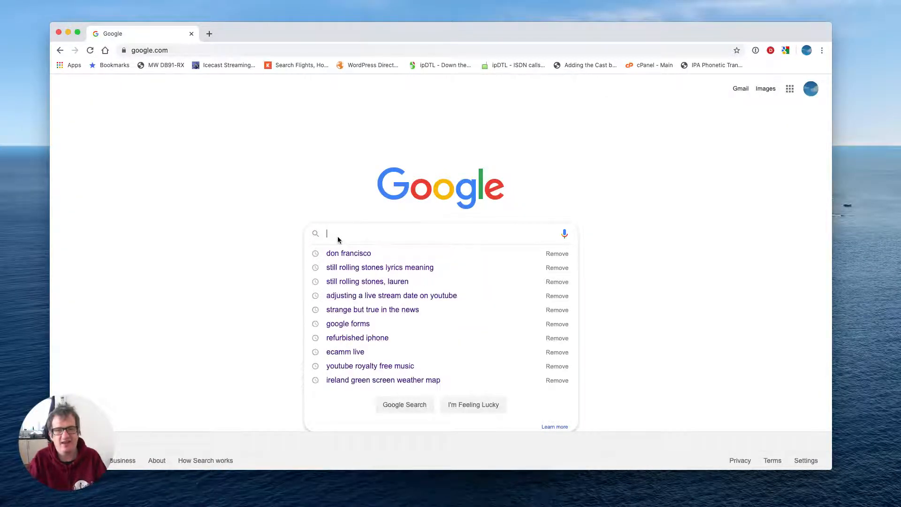
# - Go to spirit.myriadanywhere.com and log in to Myriad Anywhere with the prefilled credentials
pyautogui.click(183, 53)
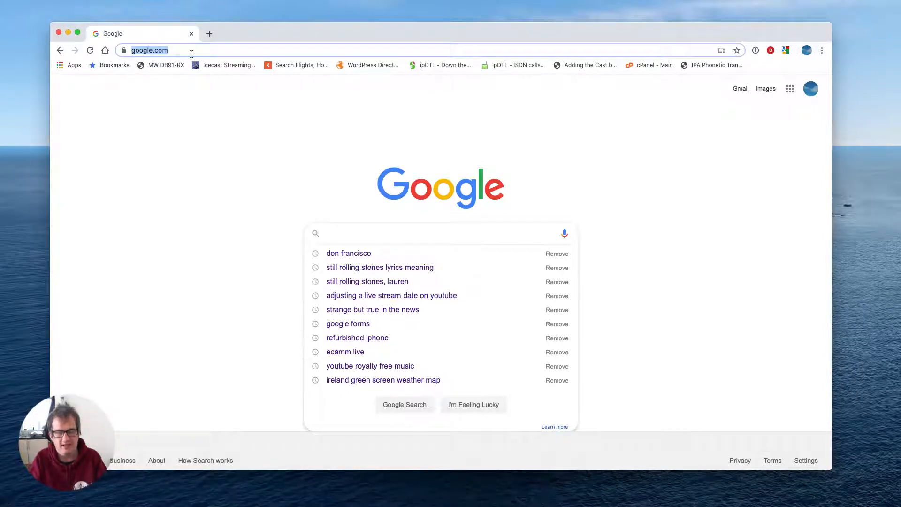
pyautogui.write('spirit.')
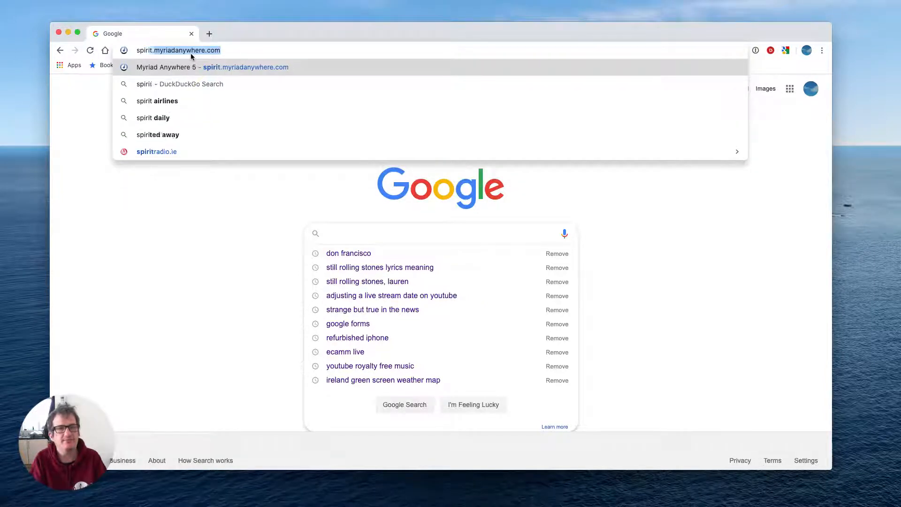
pyautogui.write('myriada')
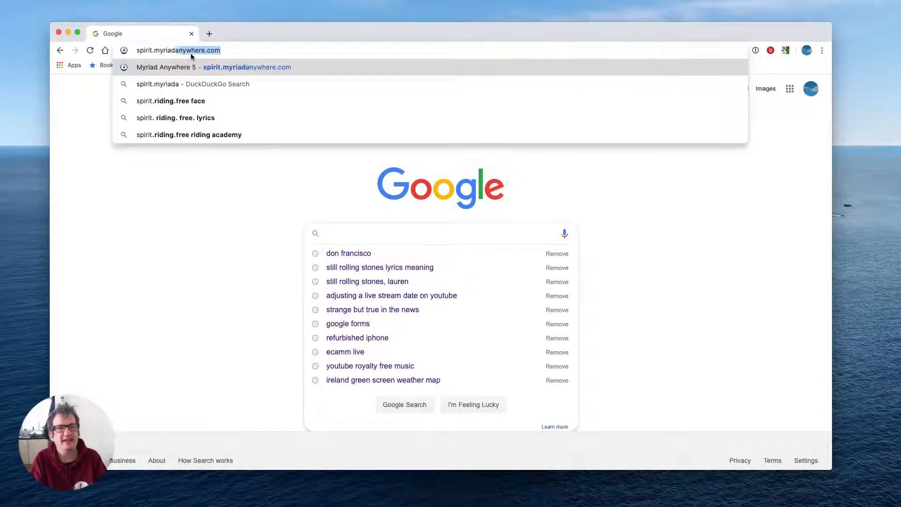
pyautogui.write('nywhere.com')
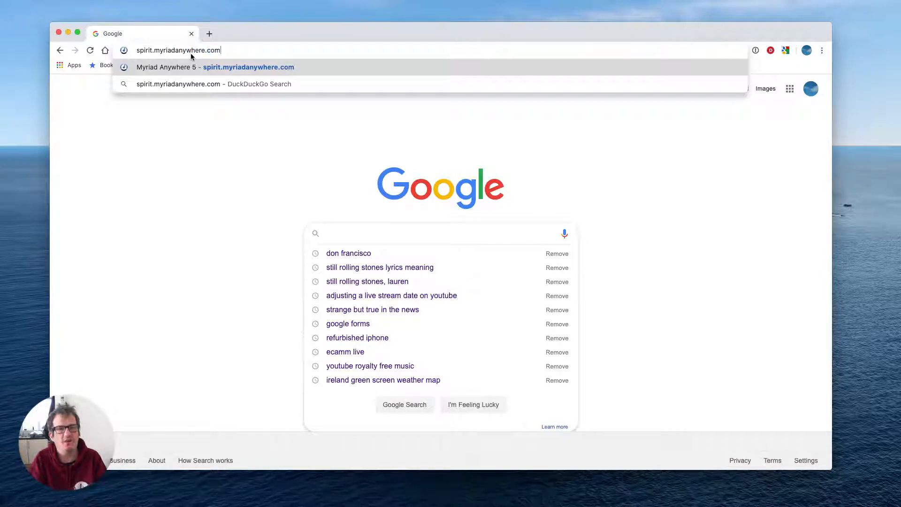
pyautogui.press('Return')
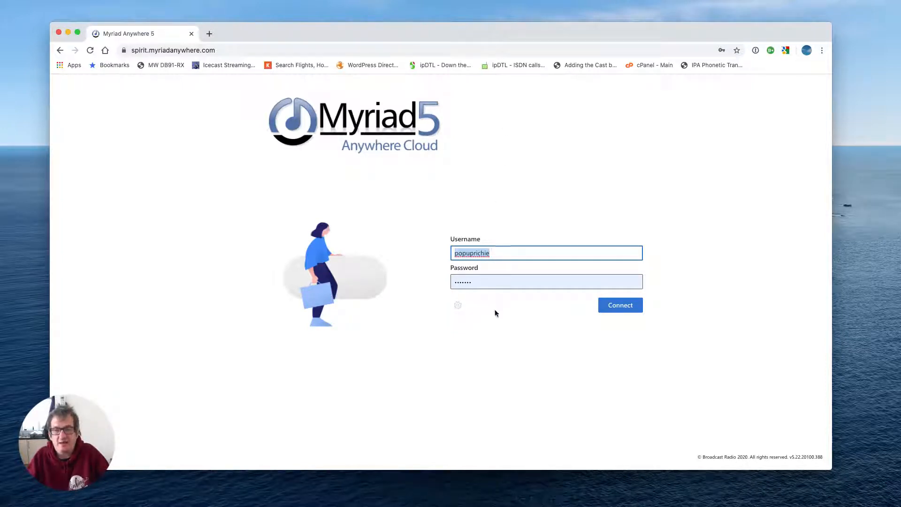
pyautogui.click(611, 306)
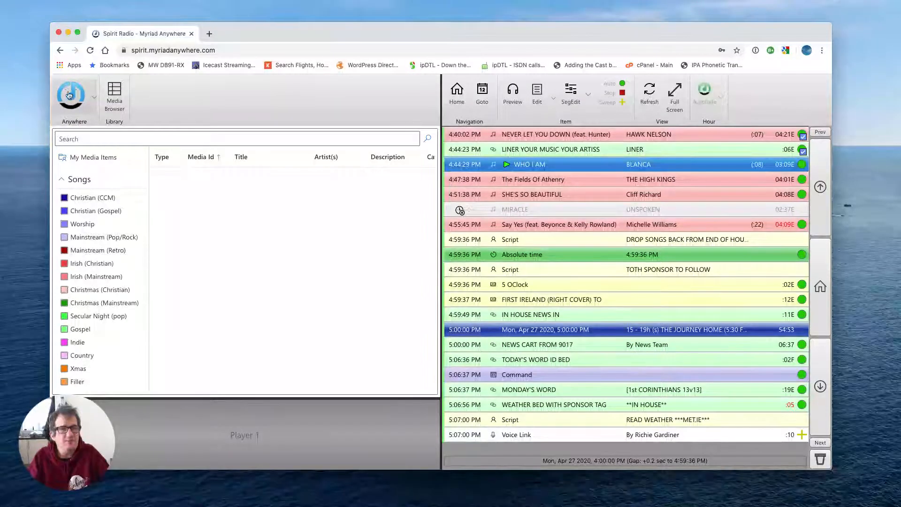
# - Open the Myriad Anywhere options and set the segue editor's recording to start manually
pyautogui.click(94, 101)
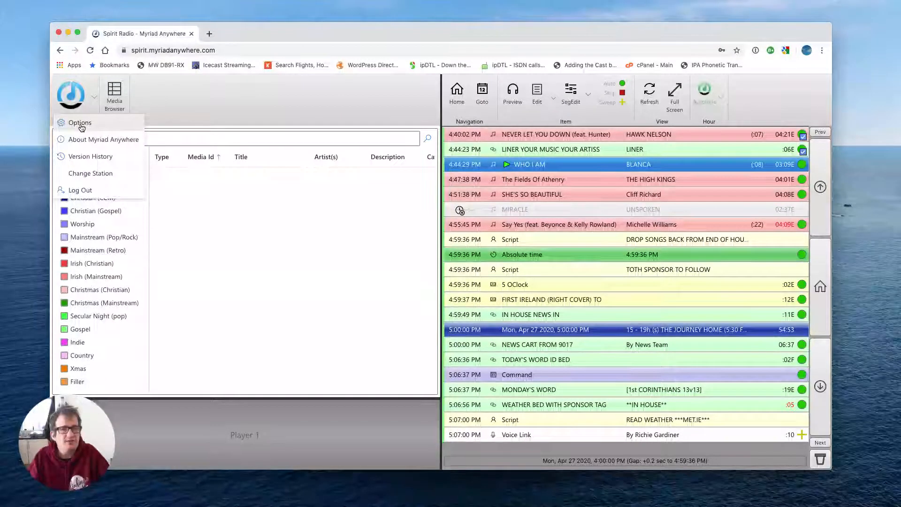
pyautogui.click(80, 124)
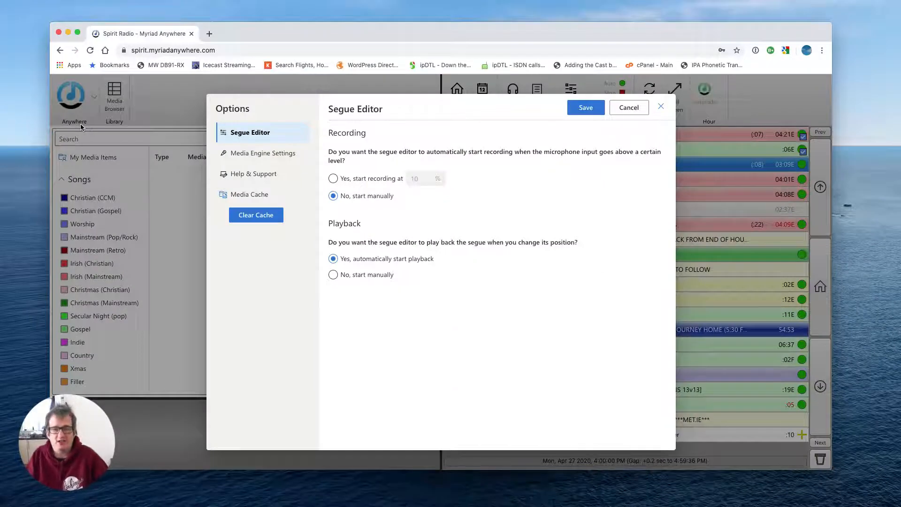
pyautogui.click(333, 179)
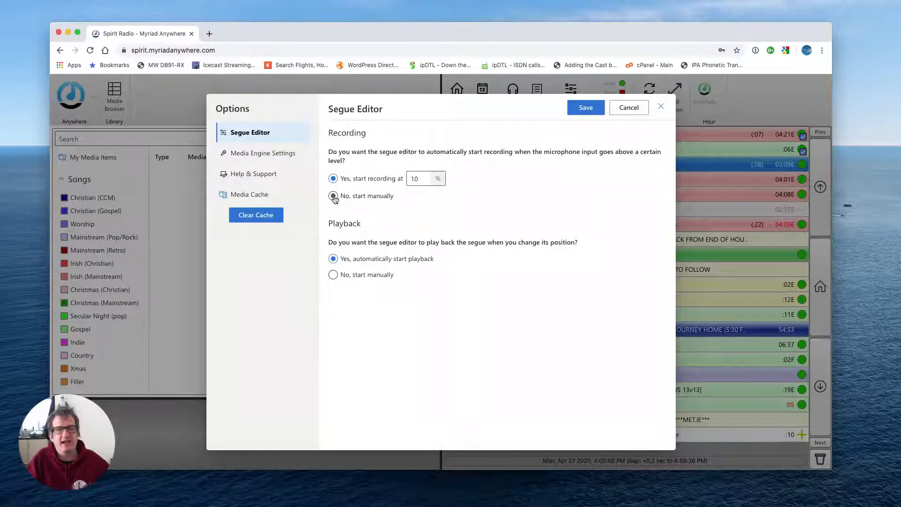
pyautogui.click(333, 196)
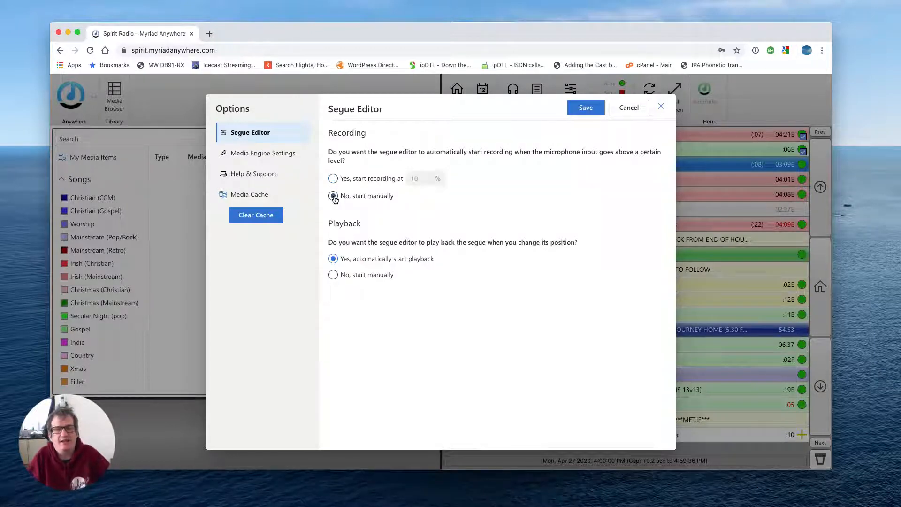
# - In the media engine settings, choose PreSonus AudioBox iTwo (194f:0403) as both the audio input and output device
pyautogui.click(239, 156)
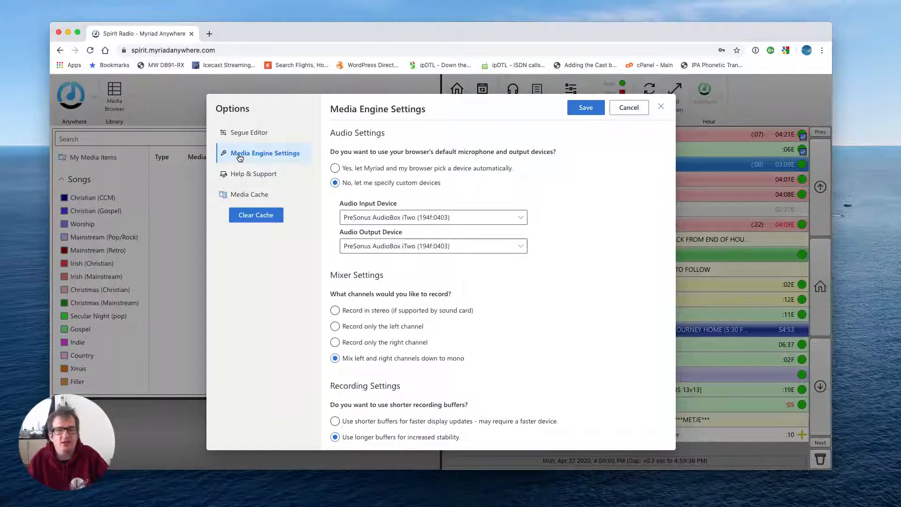
pyautogui.click(415, 221)
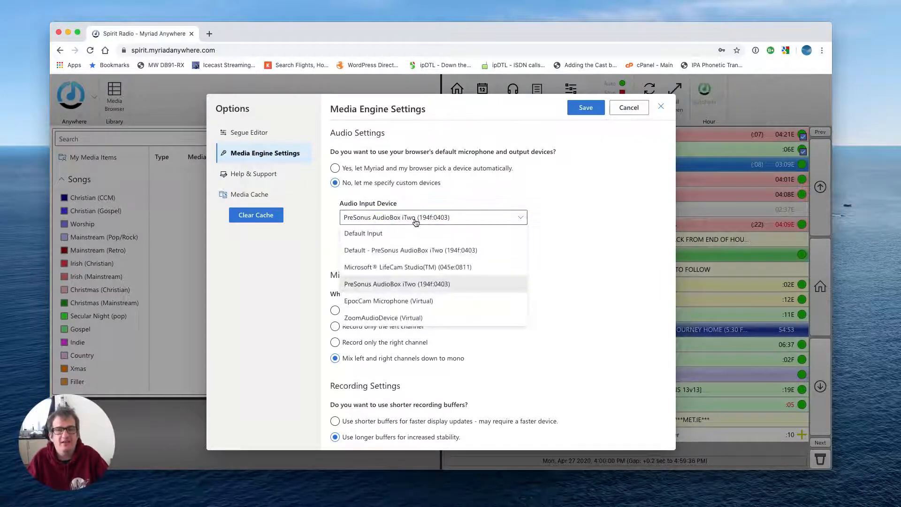
pyautogui.click(383, 285)
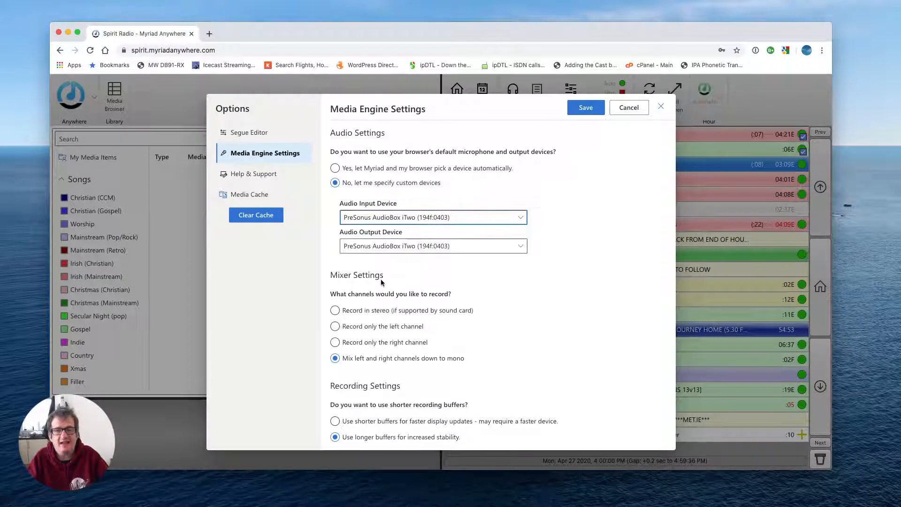
pyautogui.click(395, 248)
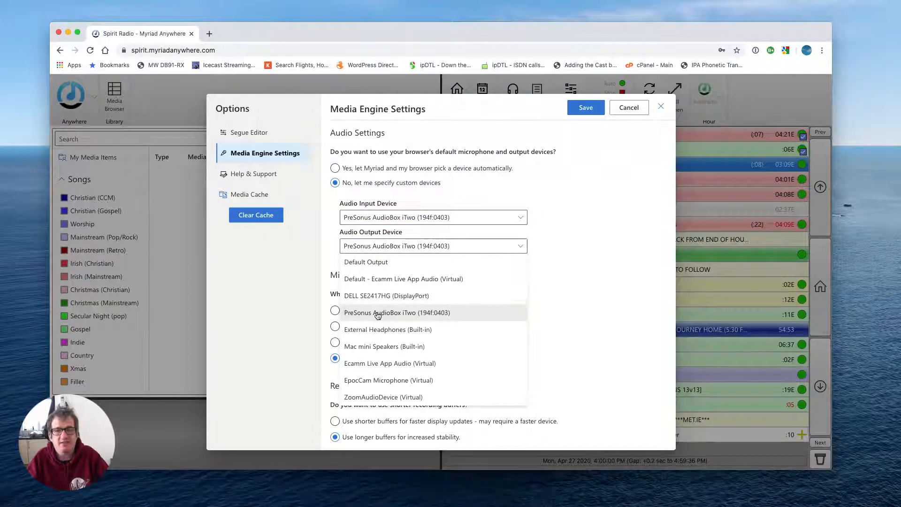
pyautogui.click(377, 312)
# - Set the recording channels to mix left and right down to mono and save the options
pyautogui.click(378, 314)
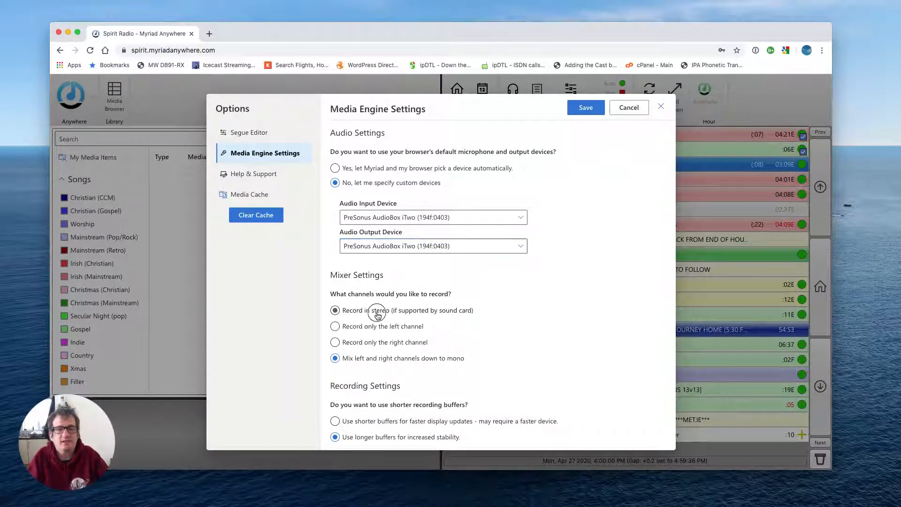
pyautogui.click(378, 312)
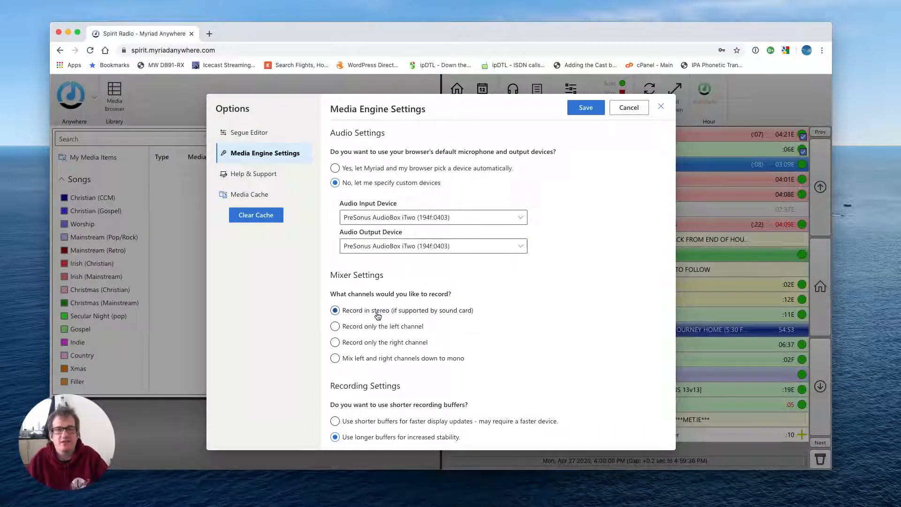
pyautogui.scroll(-2, 506, 298)
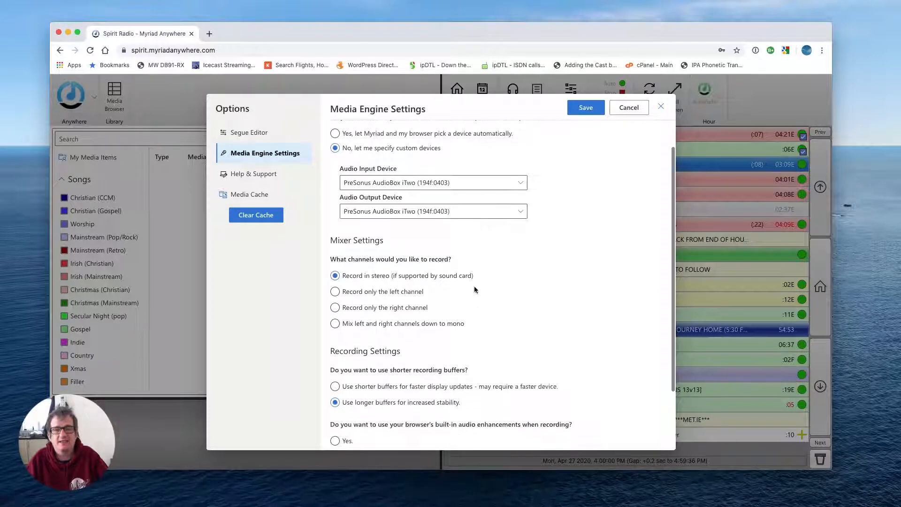
pyautogui.scroll(-2, 524, 309)
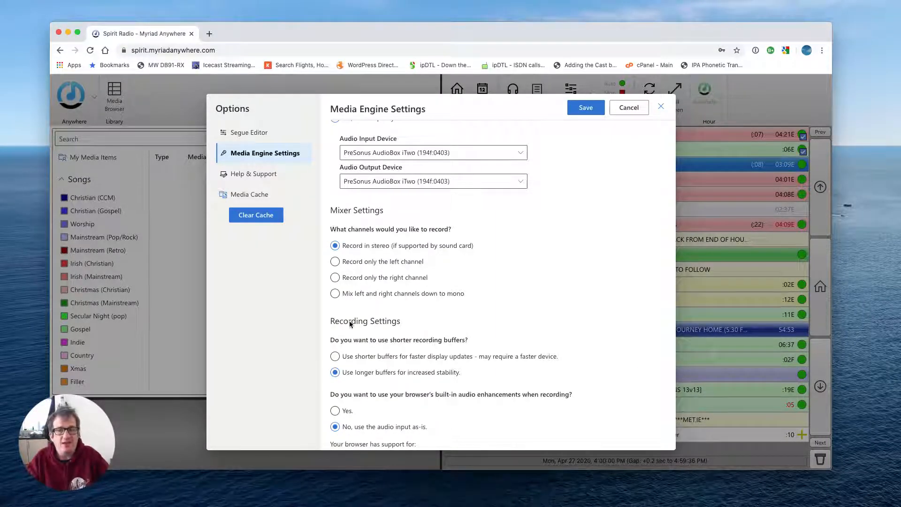
pyautogui.click(334, 295)
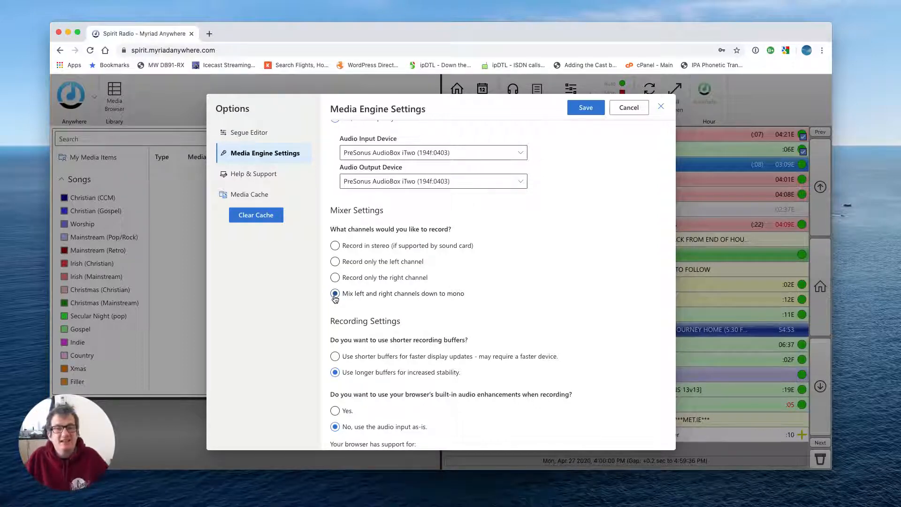
pyautogui.click(335, 245)
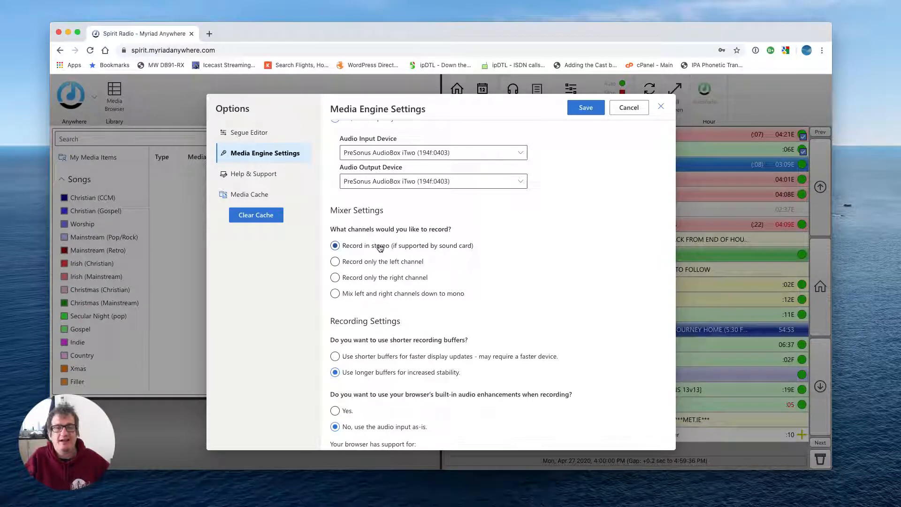
pyautogui.click(335, 294)
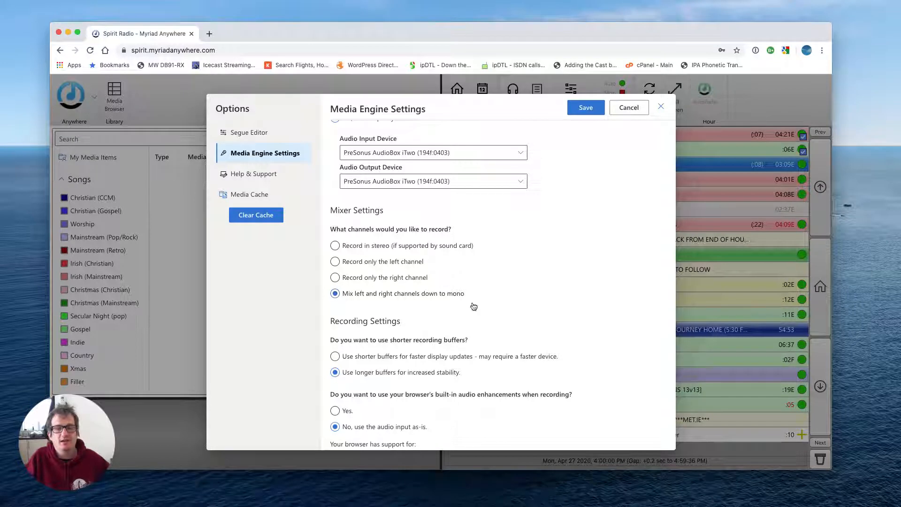
pyautogui.scroll(-2, 582, 309)
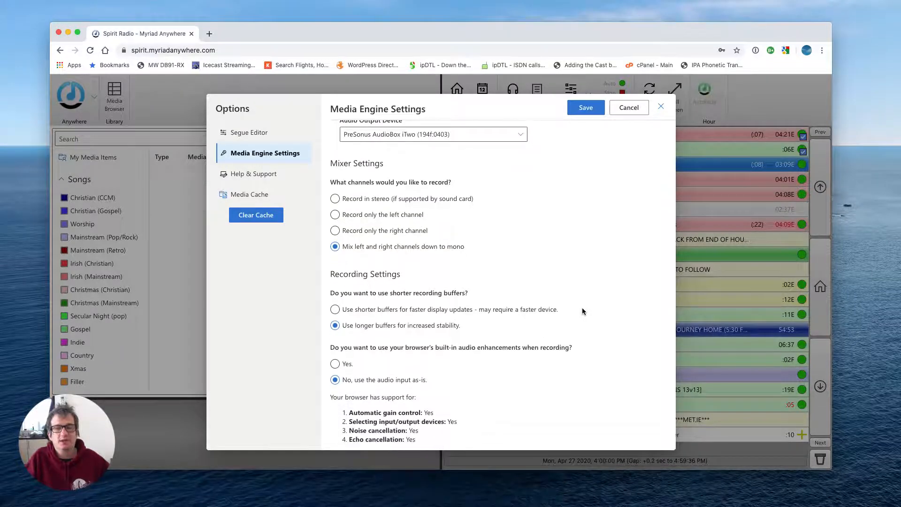
pyautogui.scroll(5, 582, 309)
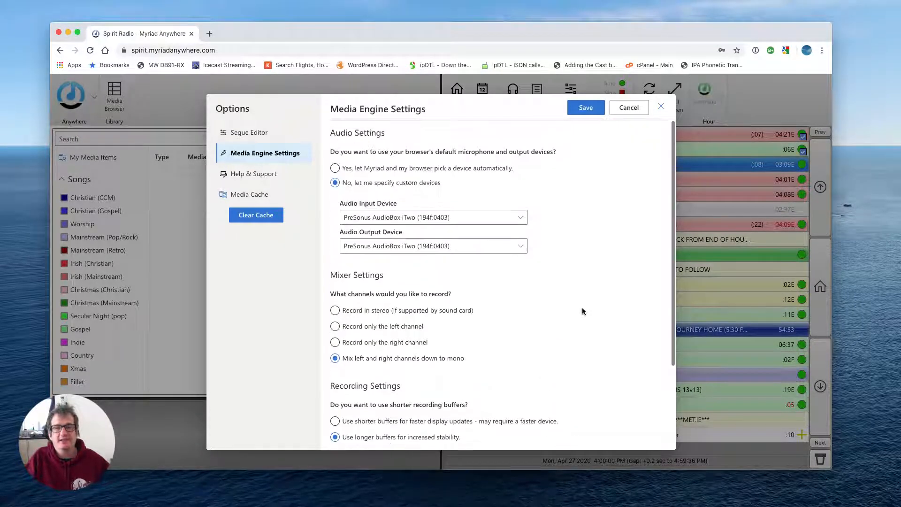
pyautogui.click(587, 109)
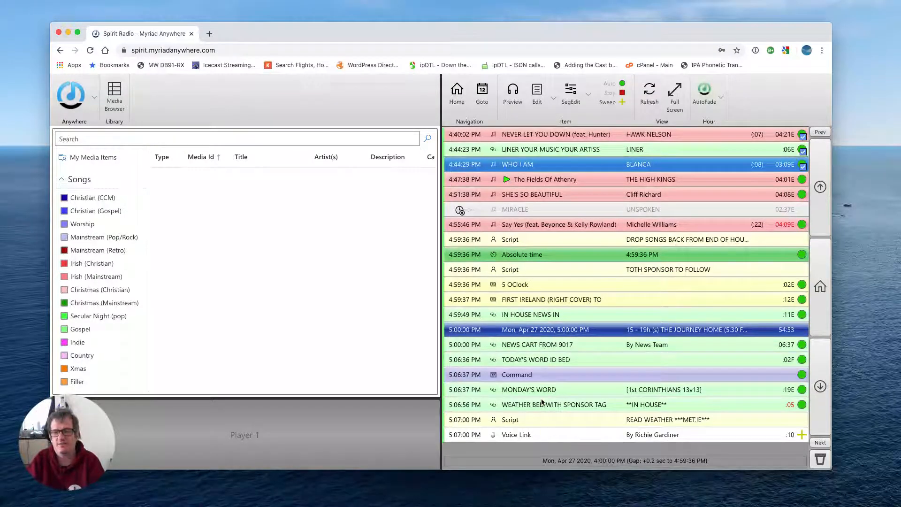
# - Browse the 5 PM hour of the log and select the script item LINK OUT OF IRISH ARTIST at 5:25:54 PM
pyautogui.click(815, 356)
pyautogui.click(816, 370)
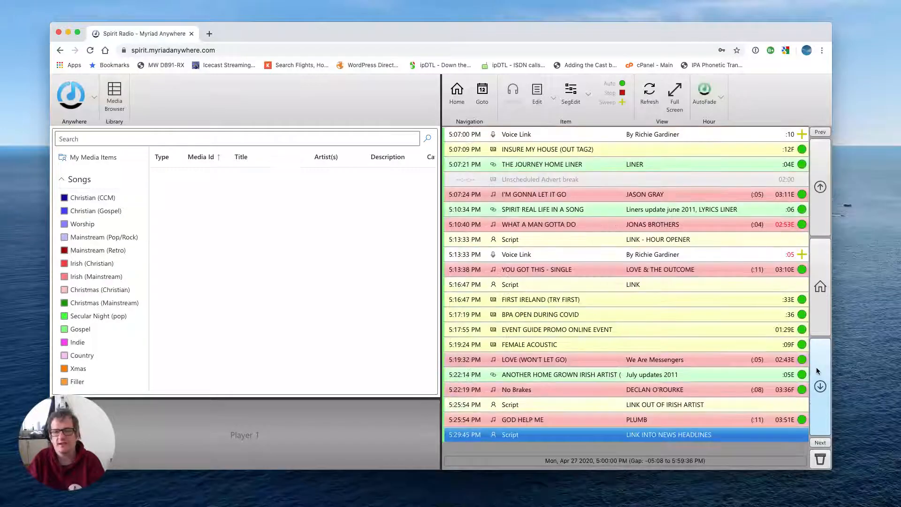
pyautogui.click(816, 369)
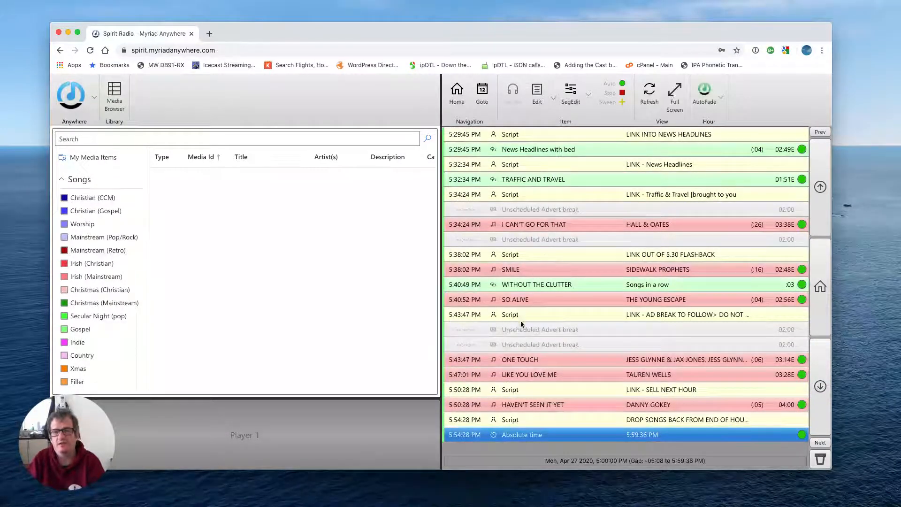
pyautogui.click(526, 255)
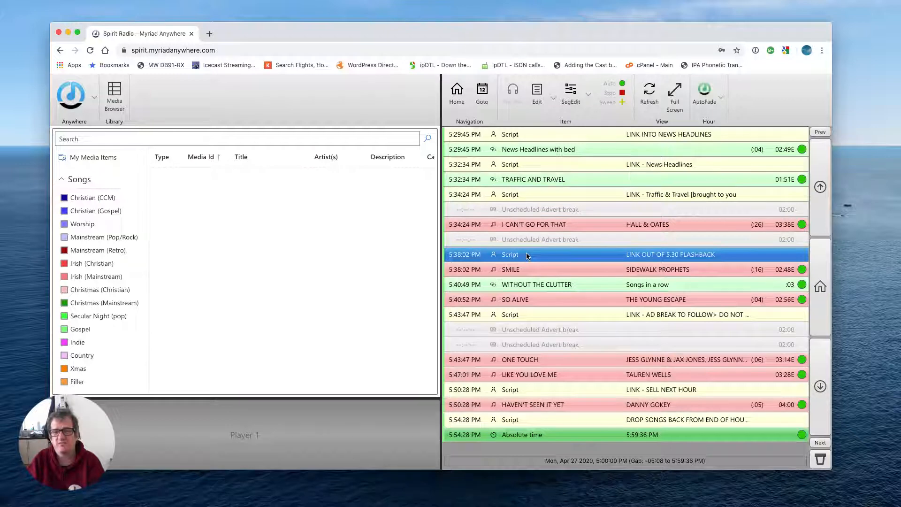
pyautogui.click(822, 187)
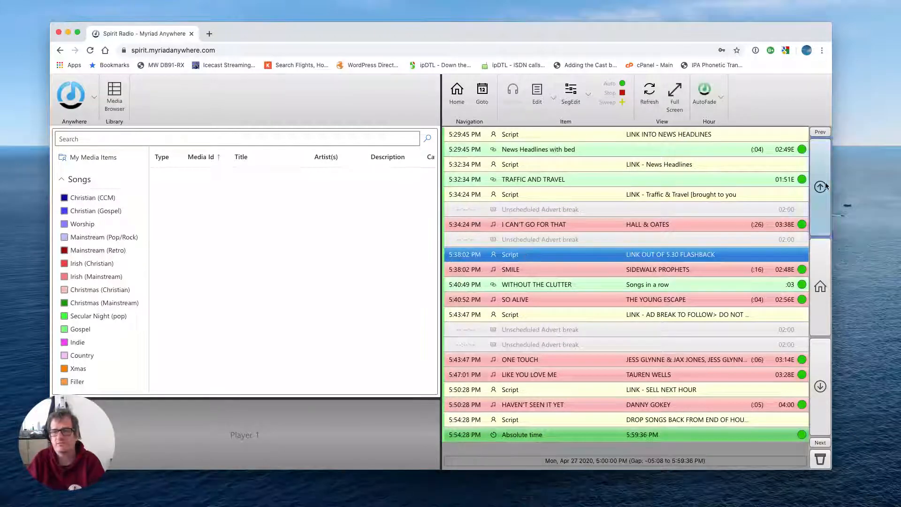
pyautogui.click(822, 187)
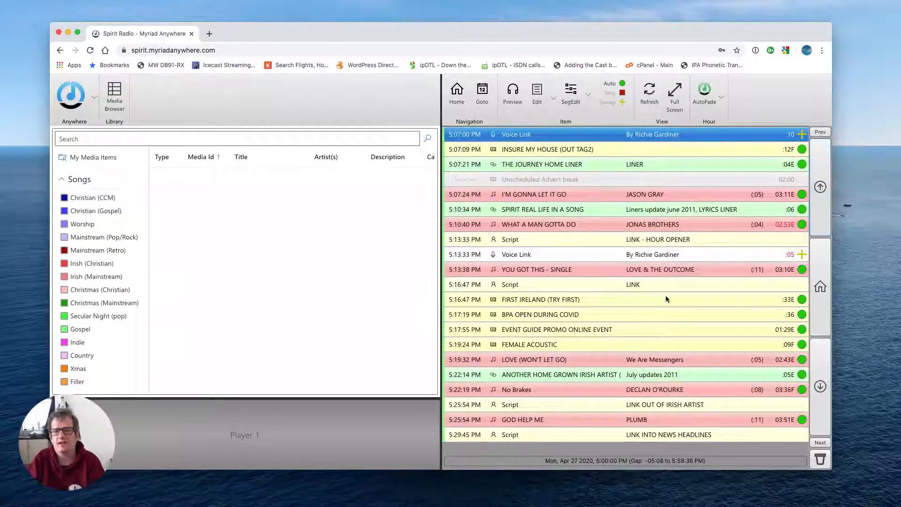
pyautogui.click(809, 384)
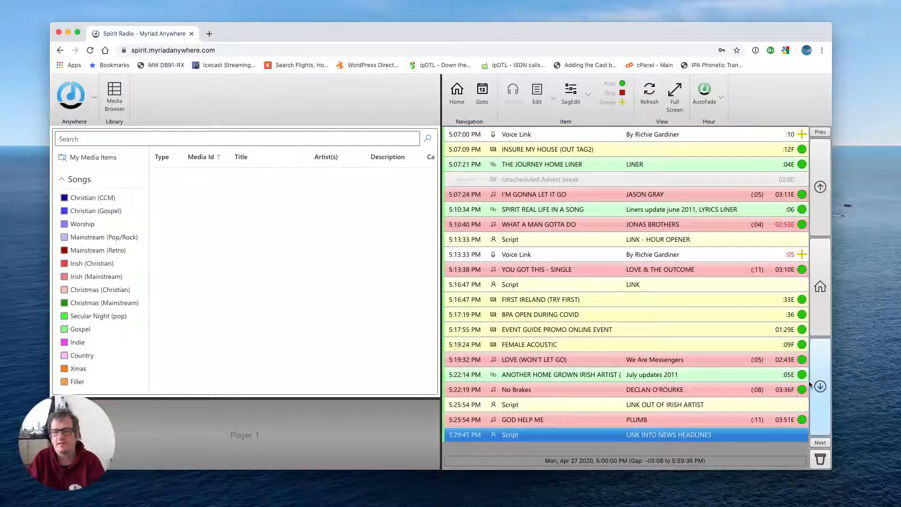
pyautogui.click(546, 407)
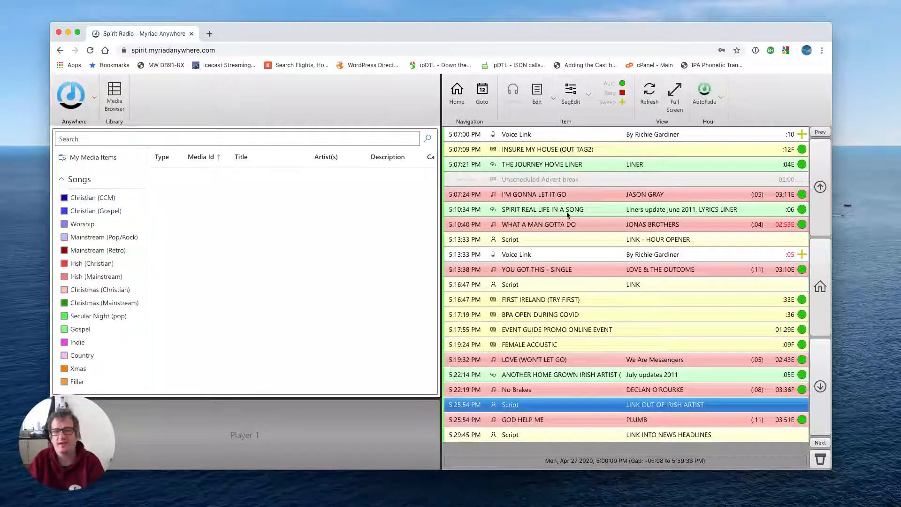
# - Record a voice link between No Brakes and GOD HELP ME in the segue editor and save it
pyautogui.click(571, 93)
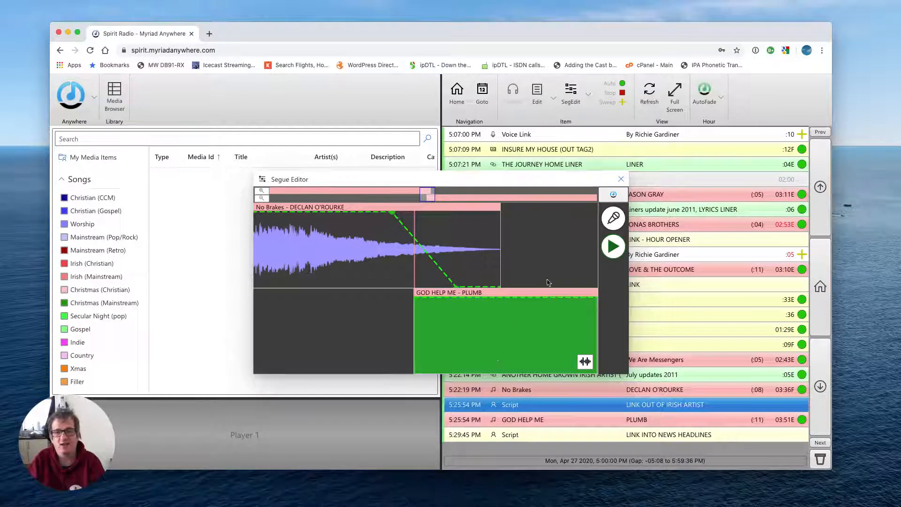
pyautogui.click(613, 219)
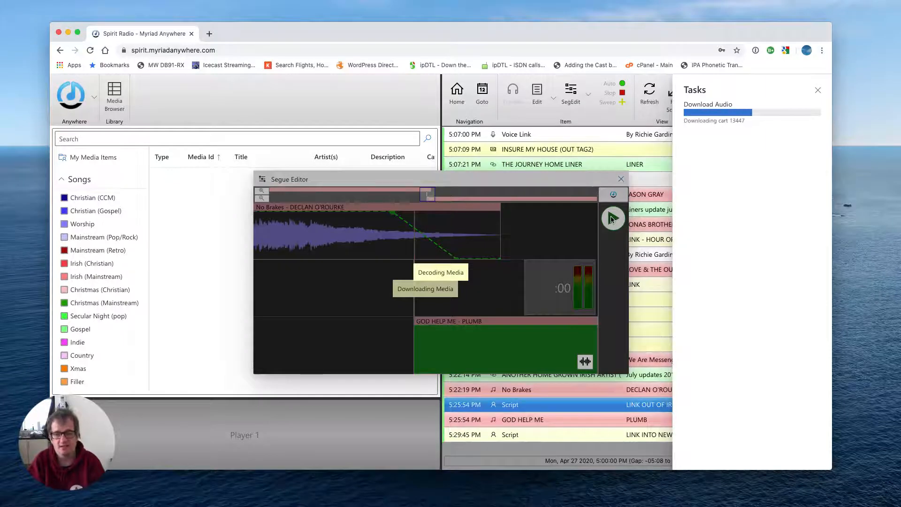
pyautogui.click(612, 219)
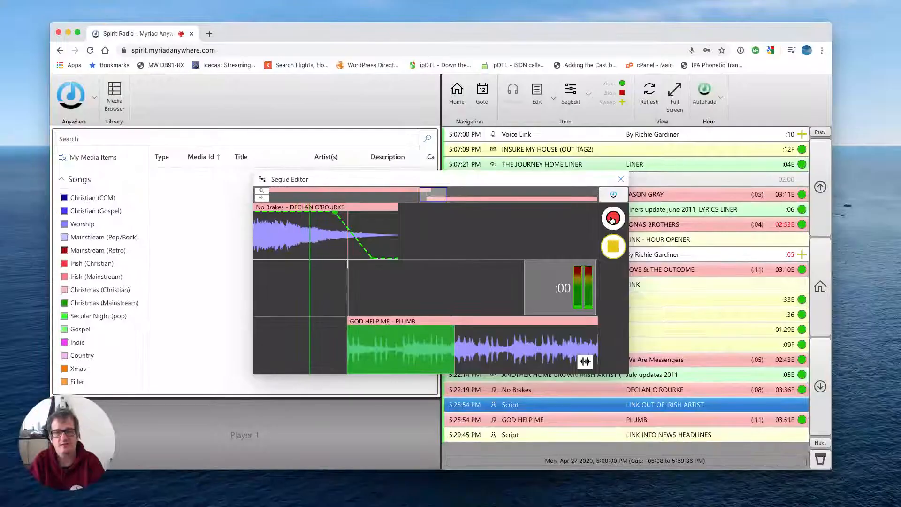
pyautogui.click(613, 218)
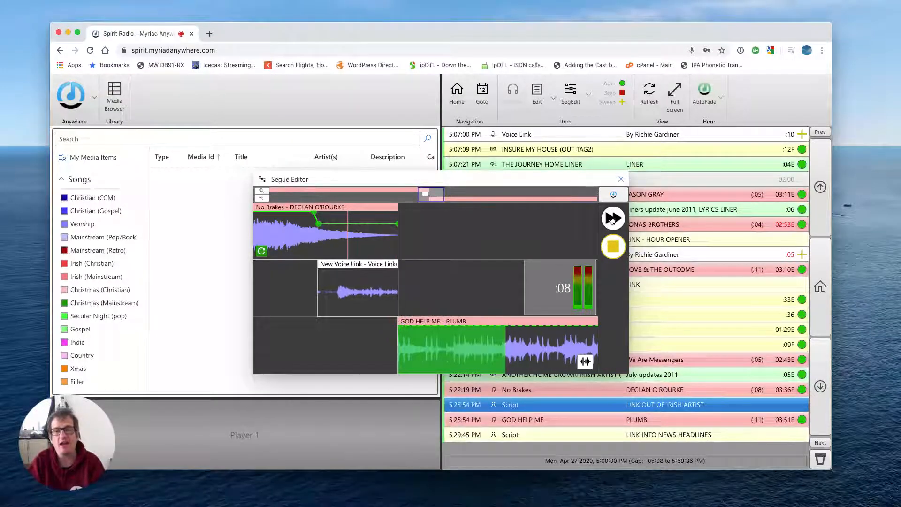
pyautogui.click(613, 218)
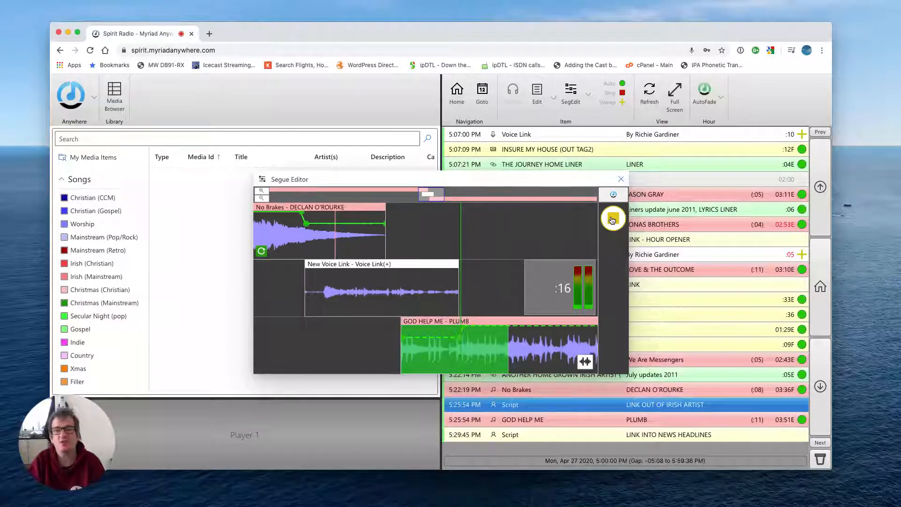
pyautogui.click(613, 220)
pyautogui.click(612, 219)
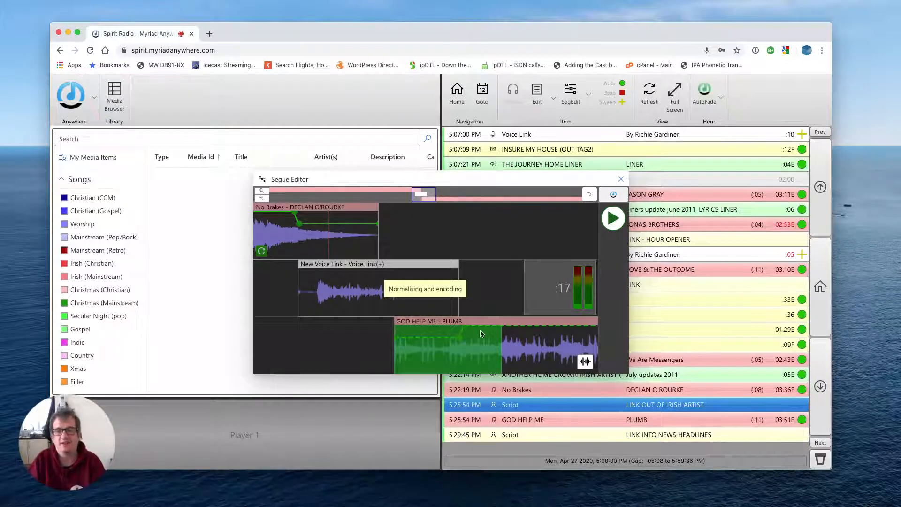
# - Start GOD HELP ME earlier beneath the voice link, then save the segue and close the segue editor
pyautogui.click(458, 347)
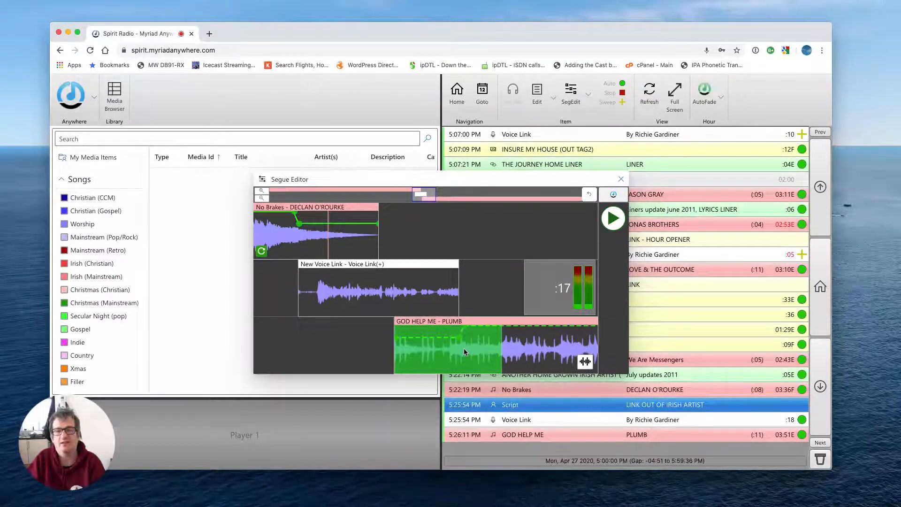
pyautogui.click(491, 292)
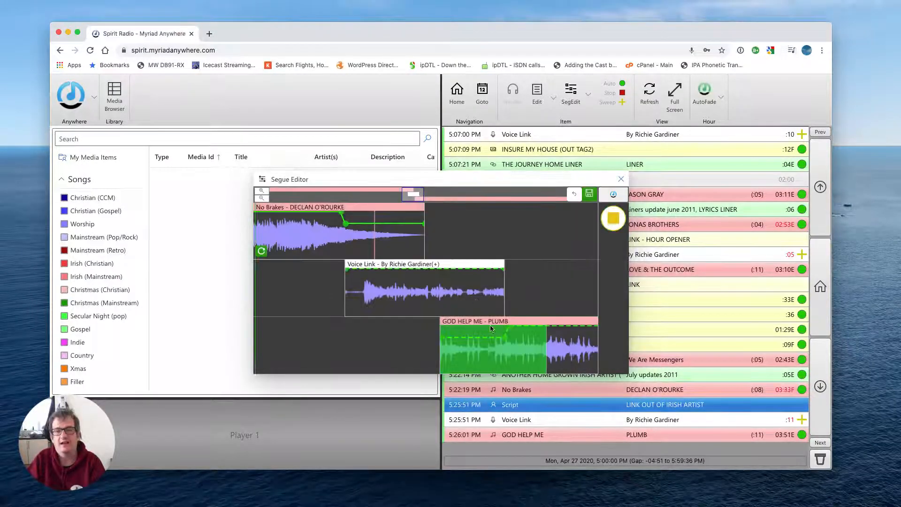
pyautogui.moveTo(500, 352); pyautogui.dragTo(467, 352)
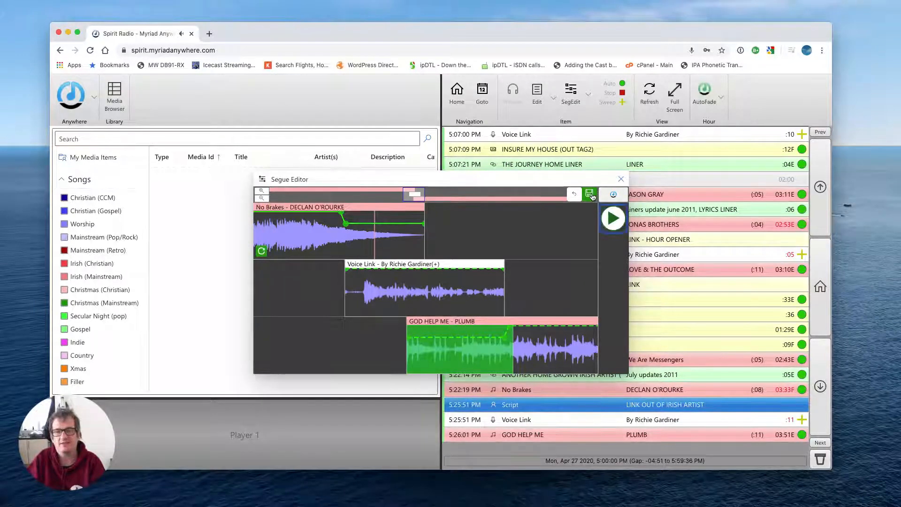
pyautogui.click(590, 194)
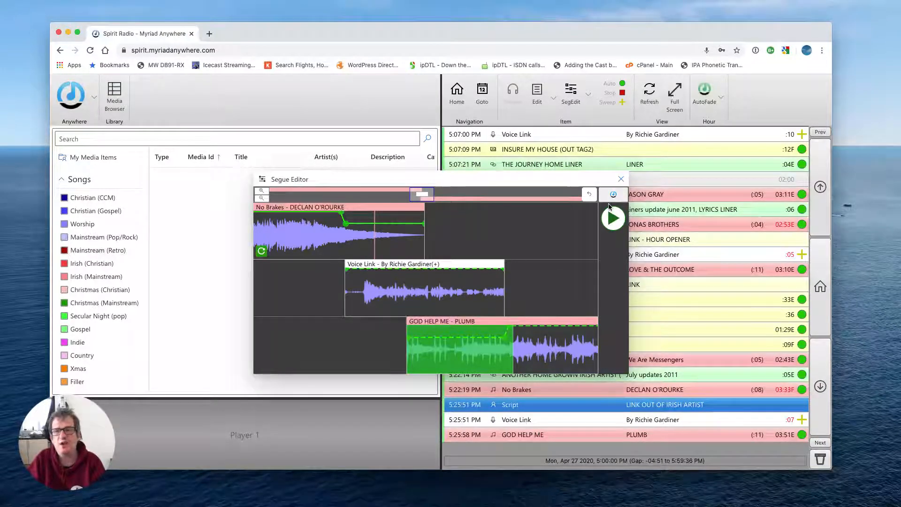
pyautogui.click(621, 178)
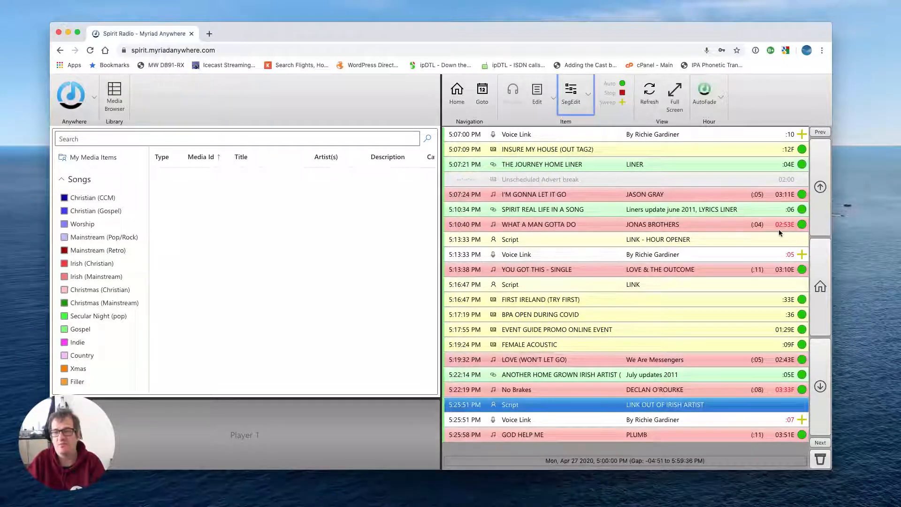
# - Go forward to the 6 PM hour of the log and select the script item READ WEATHER ***MET.IE***
pyautogui.click(820, 383)
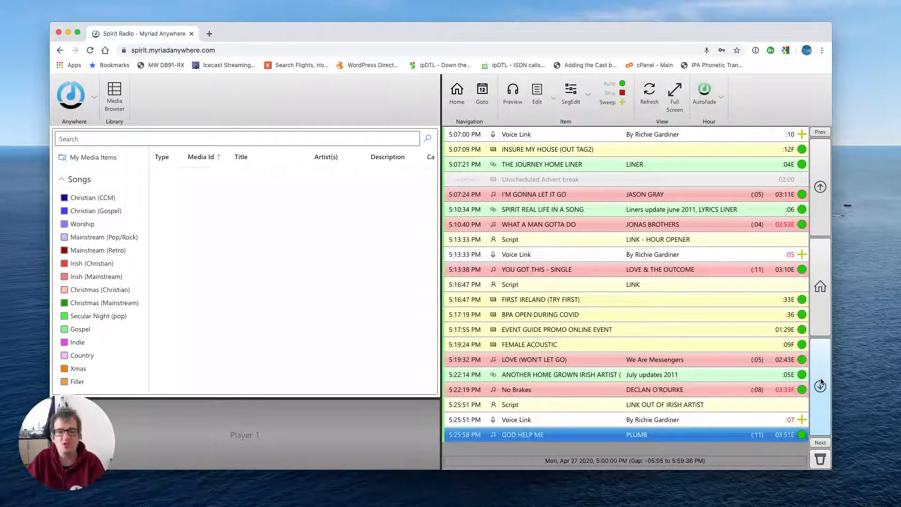
pyautogui.click(821, 384)
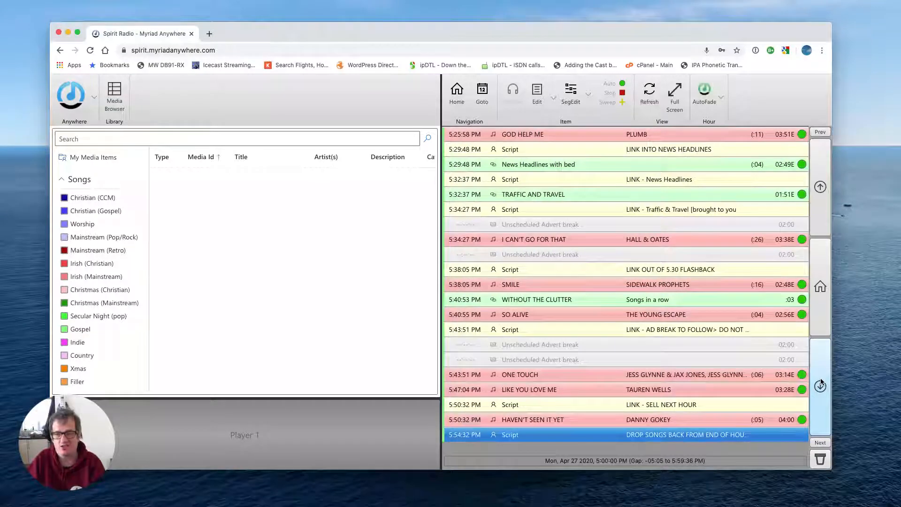
pyautogui.click(820, 384)
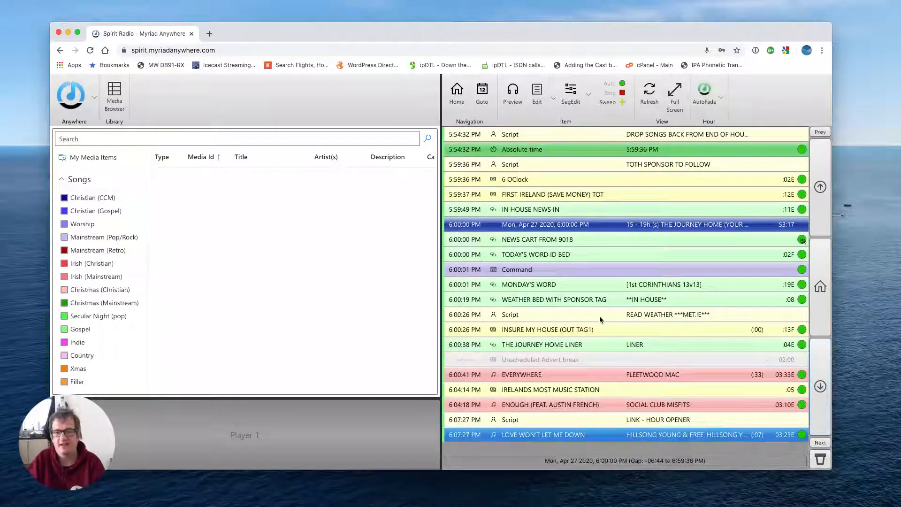
pyautogui.click(576, 316)
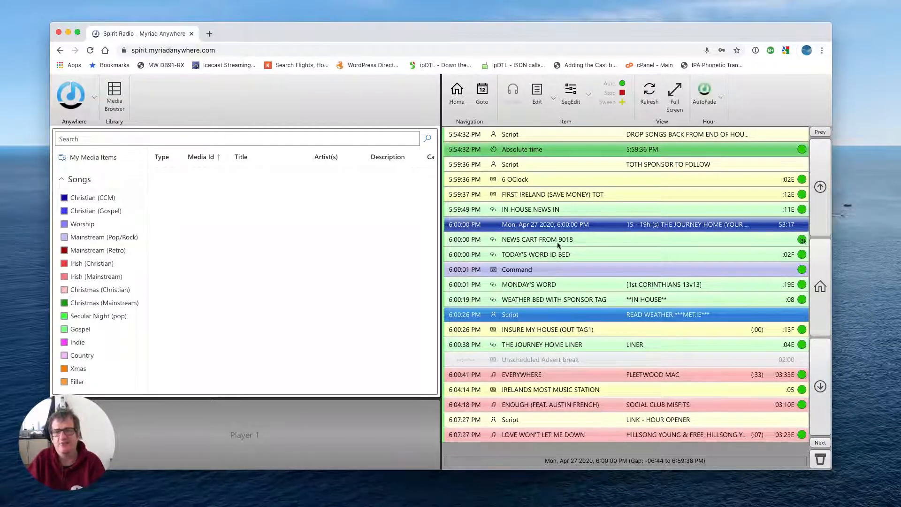
# - Record a voice link between WEATHER BED WITH SPONSOR TAG and INSURE MY HOUSE (OUT TAG1) in the segue editor and save it
pyautogui.click(572, 90)
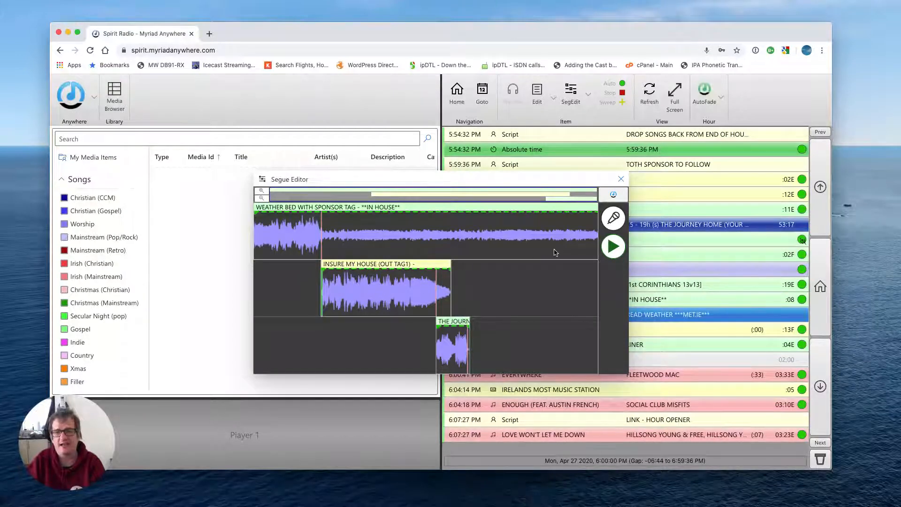
pyautogui.click(613, 218)
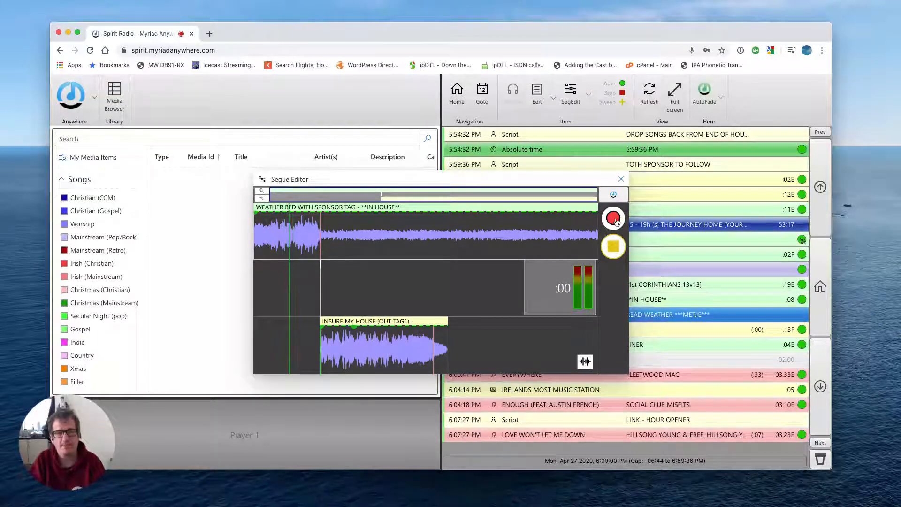
pyautogui.click(614, 219)
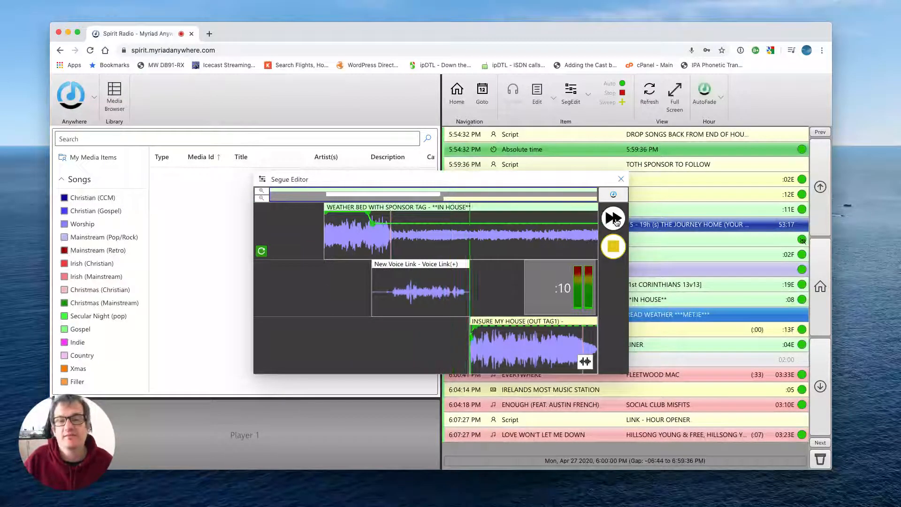
pyautogui.click(613, 218)
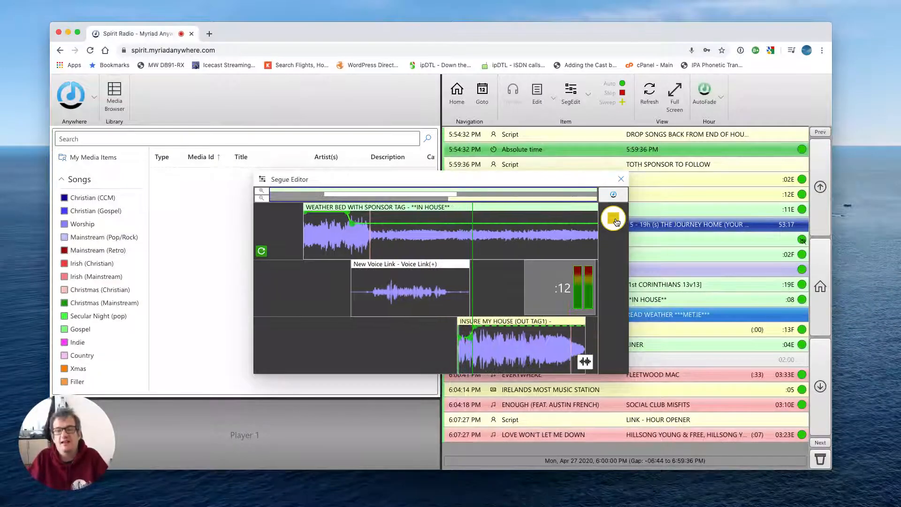
pyautogui.click(613, 218)
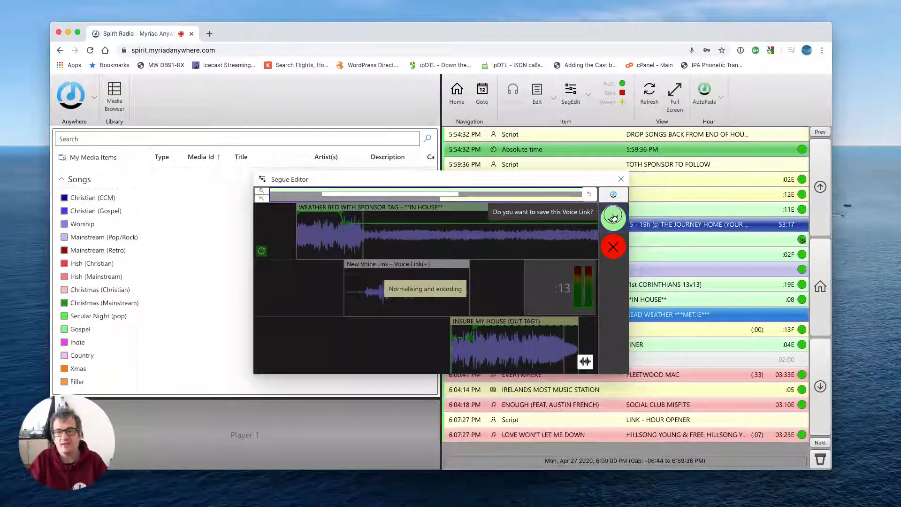
pyautogui.click(613, 219)
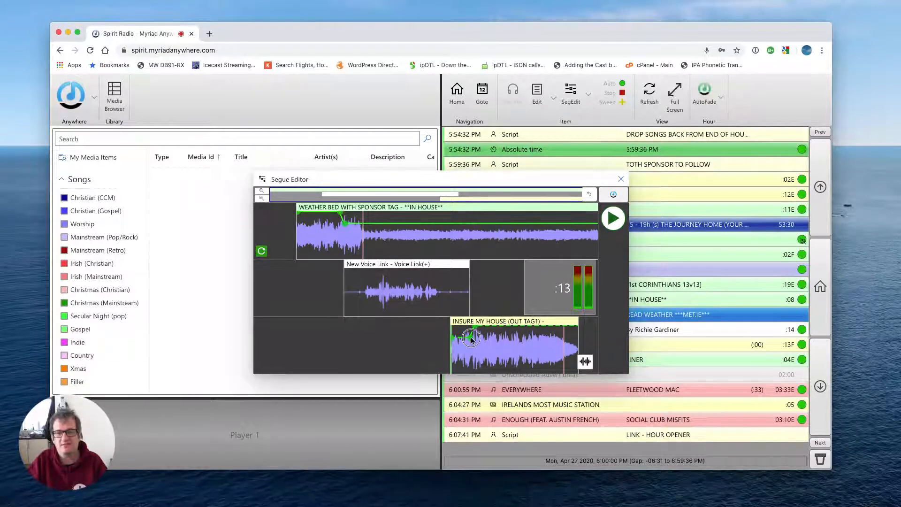
# - Adjust the opening volume ramp of INSURE MY HOUSE (OUT TAG1) and start it earlier over the voice link's end, previewing the segue
pyautogui.moveTo(472, 338); pyautogui.dragTo(445, 336)
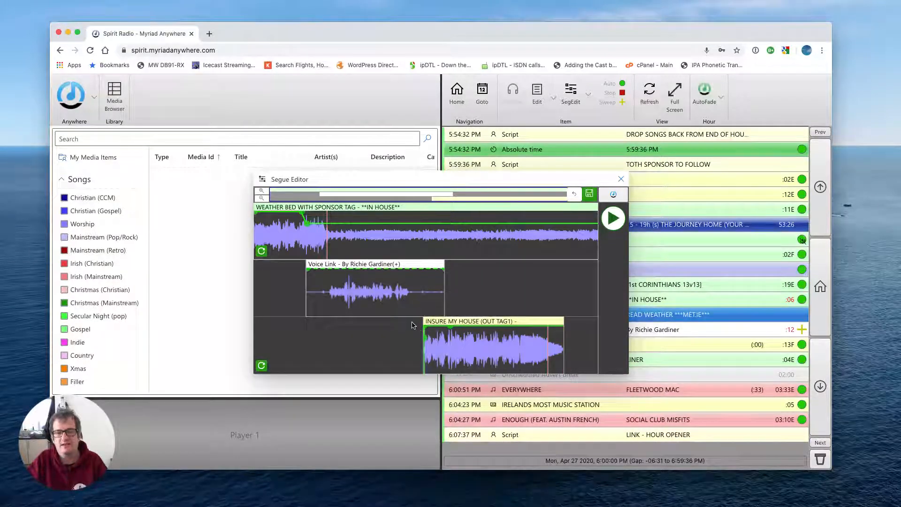
pyautogui.moveTo(488, 321); pyautogui.dragTo(479, 323)
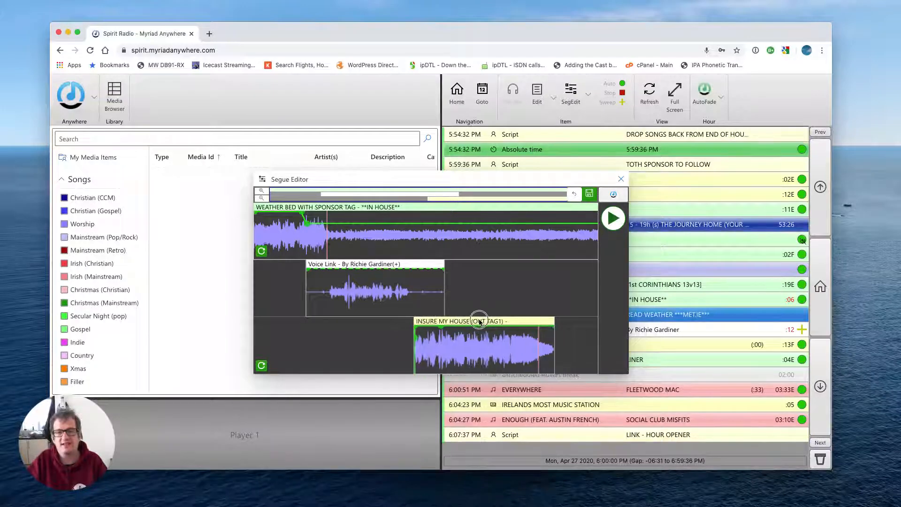
pyautogui.press('space')
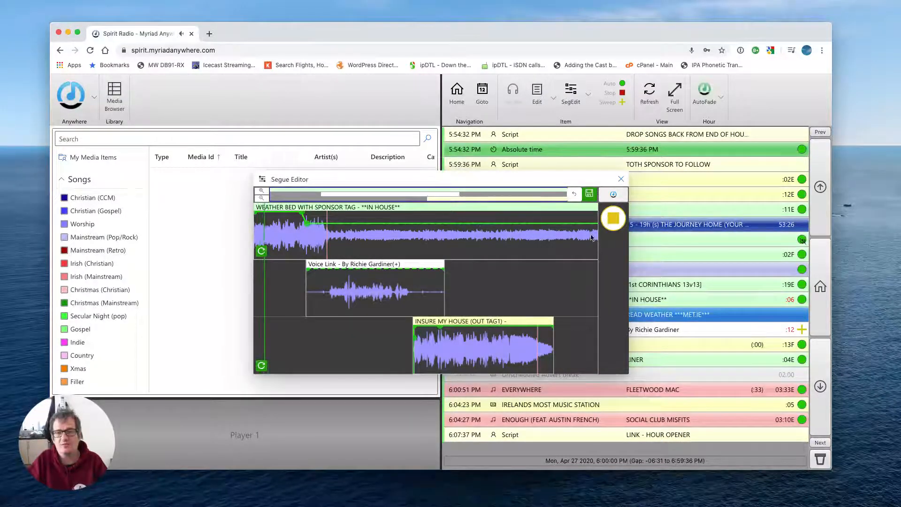
pyautogui.click(610, 223)
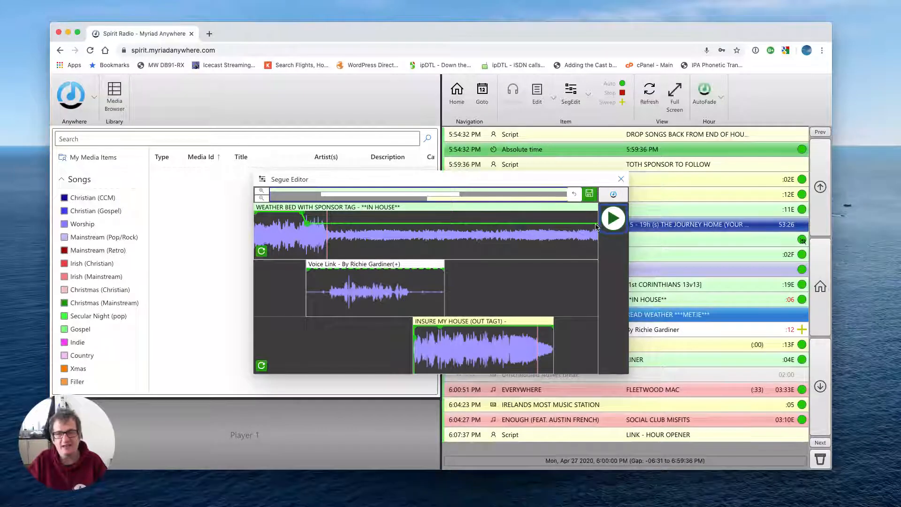
# - Reshape the volume envelope of WEATHER BED WITH SPONSOR TAG to fade to silence where INSURE MY HOUSE (OUT TAG1) starts, and preview the segue
pyautogui.moveTo(596, 225); pyautogui.dragTo(605, 265)
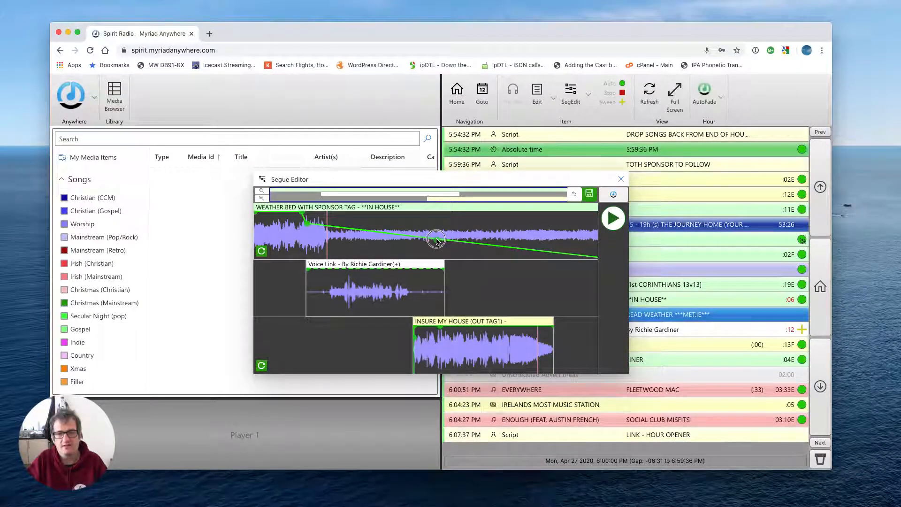
pyautogui.moveTo(436, 240); pyautogui.dragTo(445, 261)
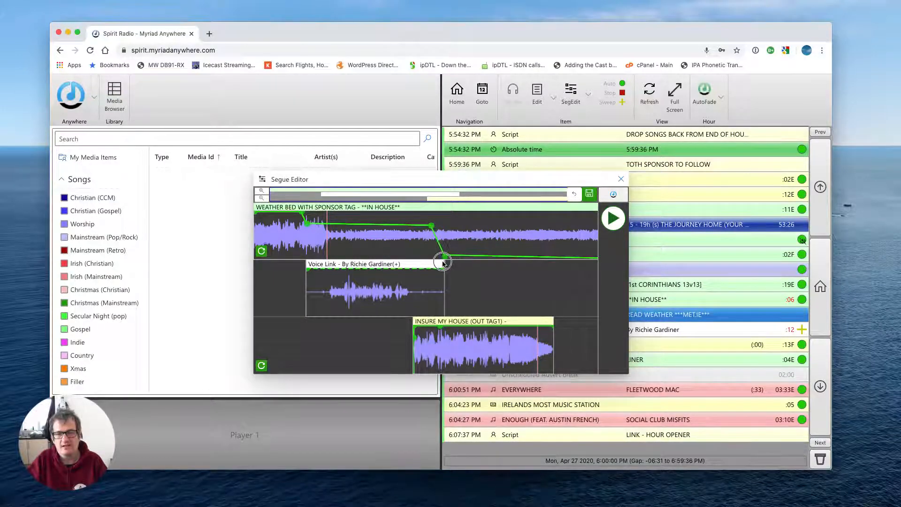
pyautogui.moveTo(430, 229); pyautogui.dragTo(407, 226)
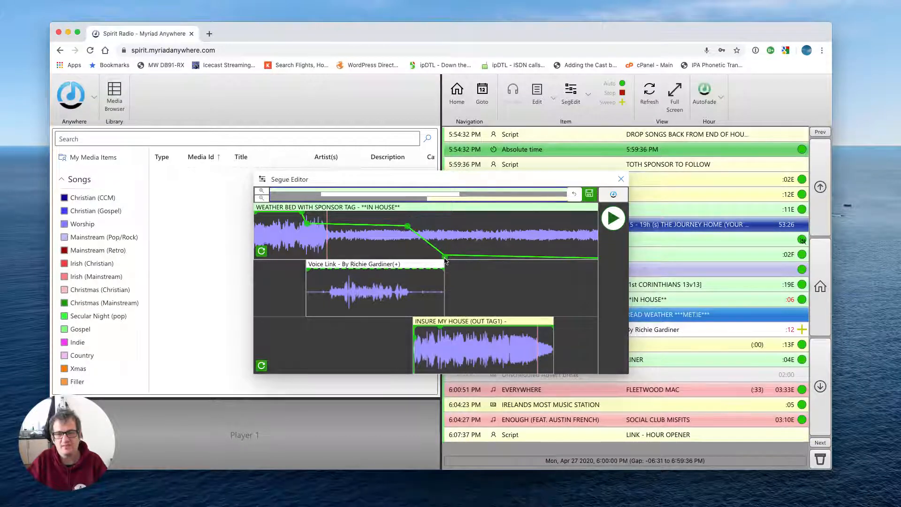
pyautogui.moveTo(445, 259); pyautogui.dragTo(415, 266)
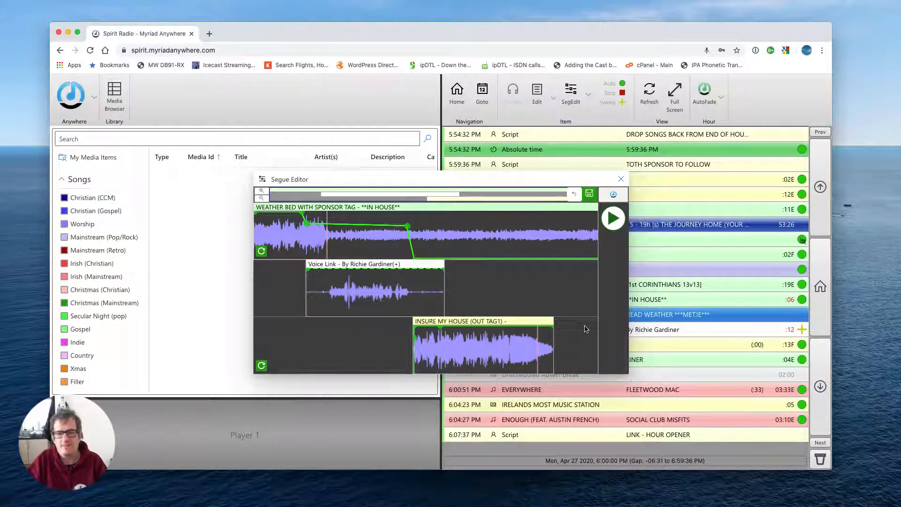
pyautogui.click(611, 218)
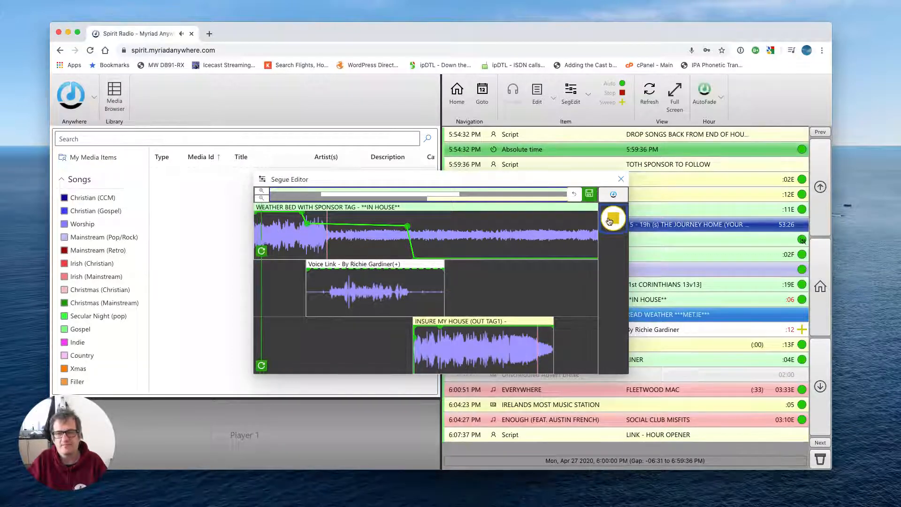
pyautogui.click(609, 219)
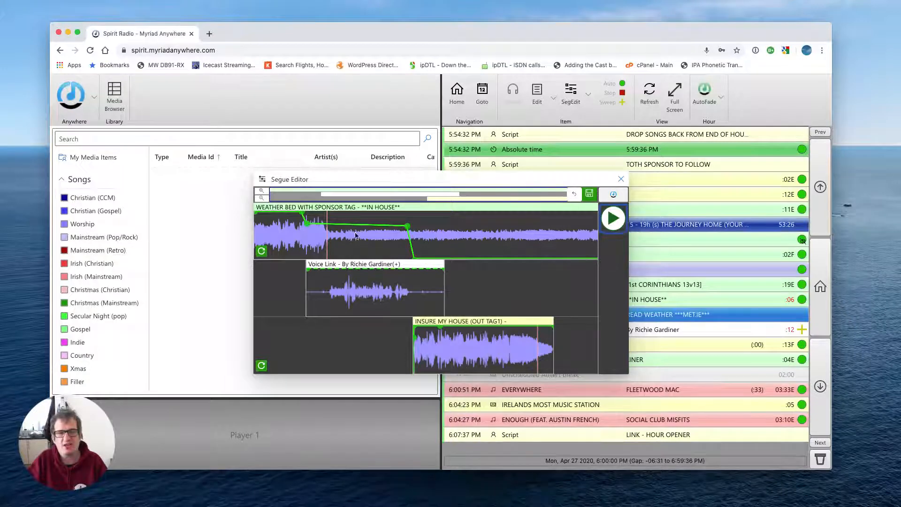
# - Save the weather bed segue changes and close the segue editor
pyautogui.moveTo(256, 213)
pyautogui.mouseDown()
pyautogui.moveTo(264, 256)
pyautogui.moveTo(252, 202)
pyautogui.mouseUp()
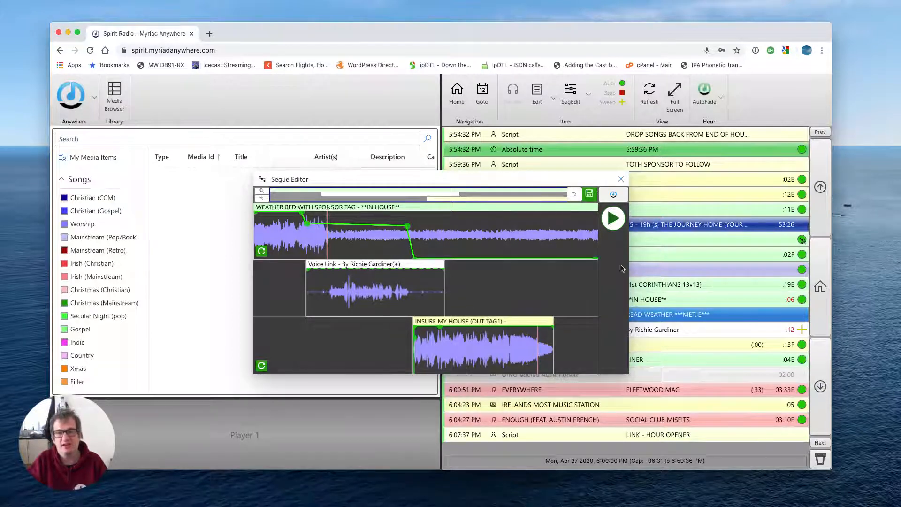
pyautogui.click(595, 196)
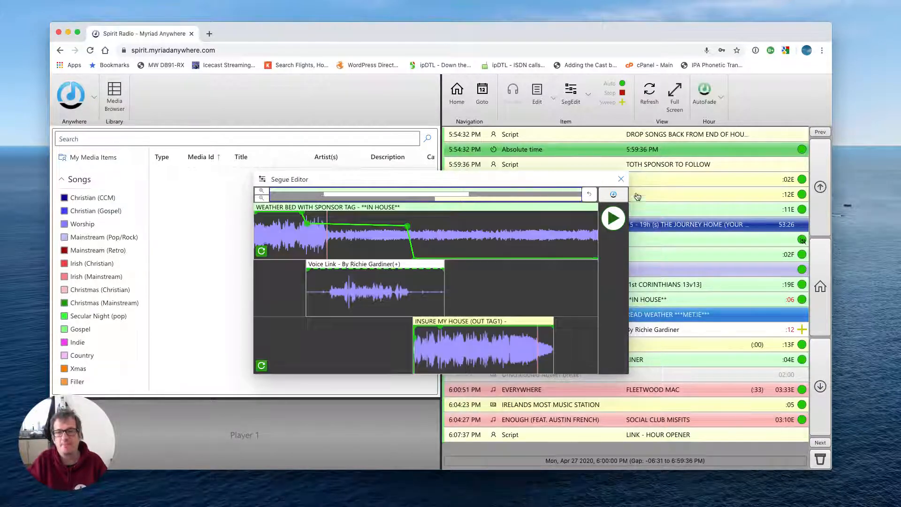
pyautogui.click(620, 181)
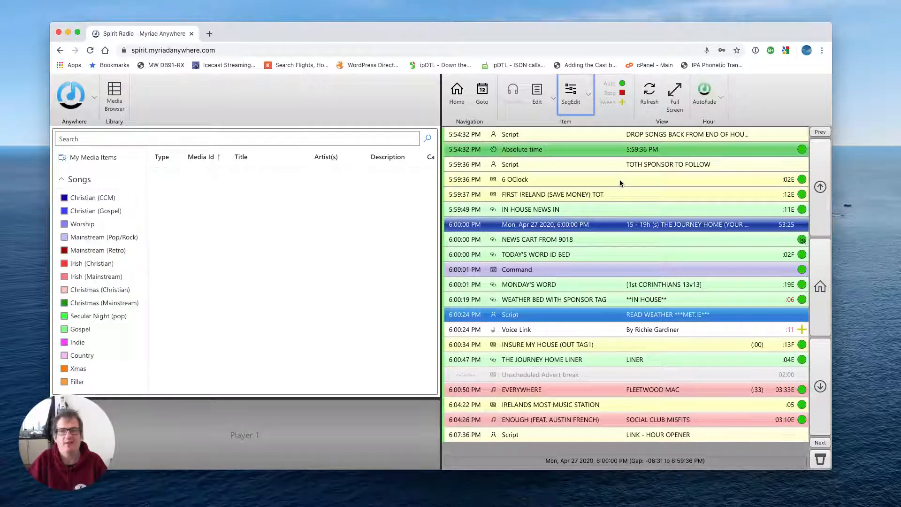
# - Show the log in full screen, return to the normal view, and log out of the account
pyautogui.click(677, 97)
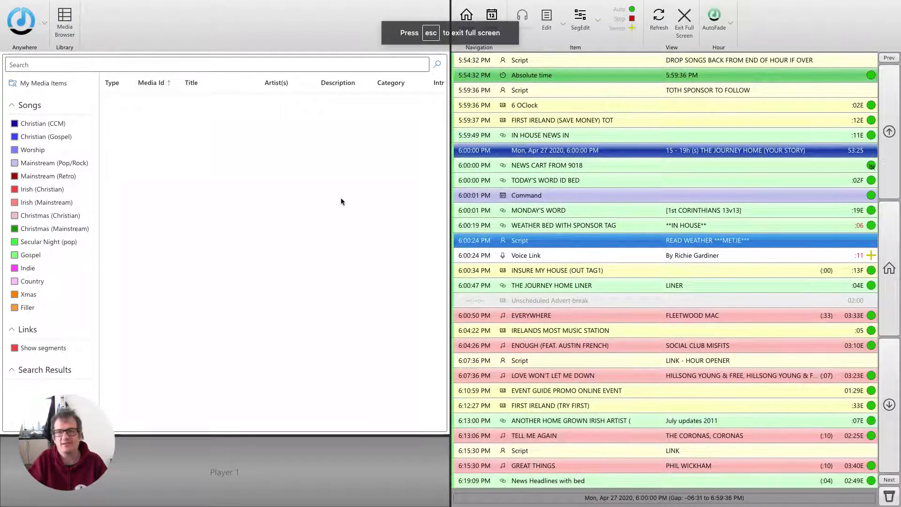
pyautogui.click(684, 22)
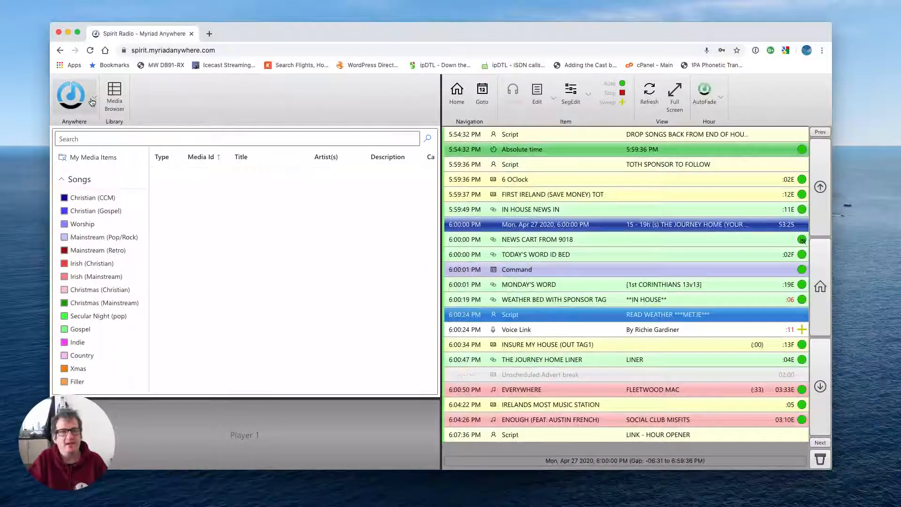
pyautogui.click(84, 92)
pyautogui.click(86, 190)
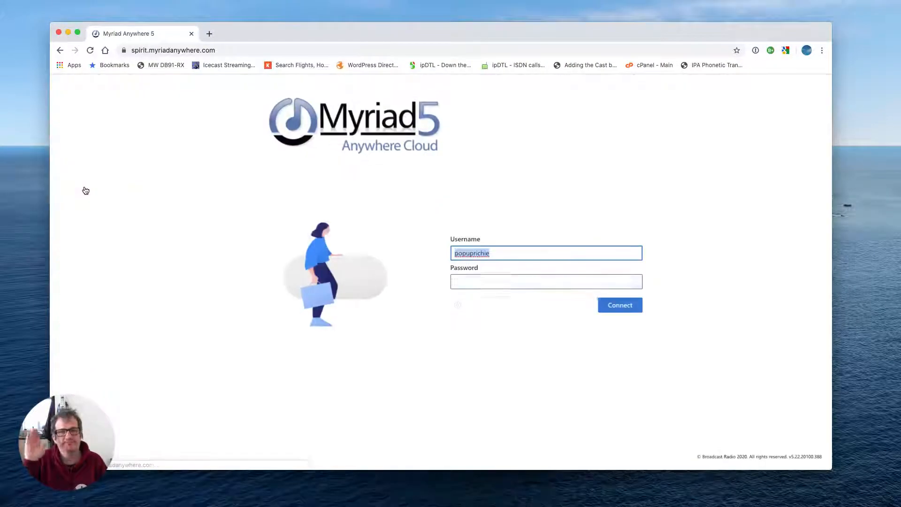